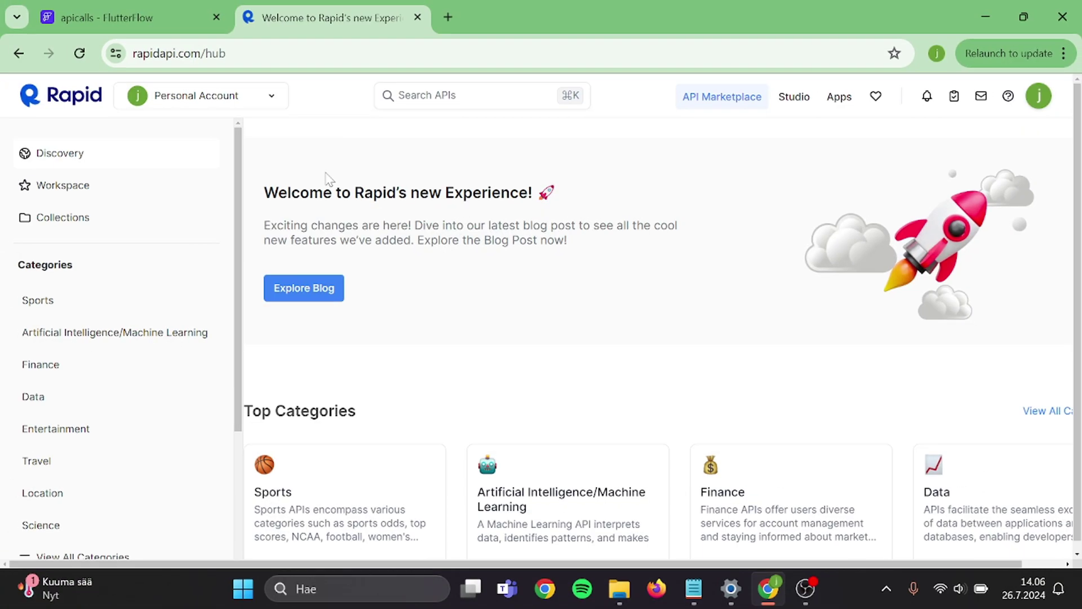
- Browse the categories, trending APIs and daily-routine API listings on the Rapid API hub
{"action": "scroll", "coordinate": [330, 179], "scroll_direction": "down", "scroll_amount": 1}
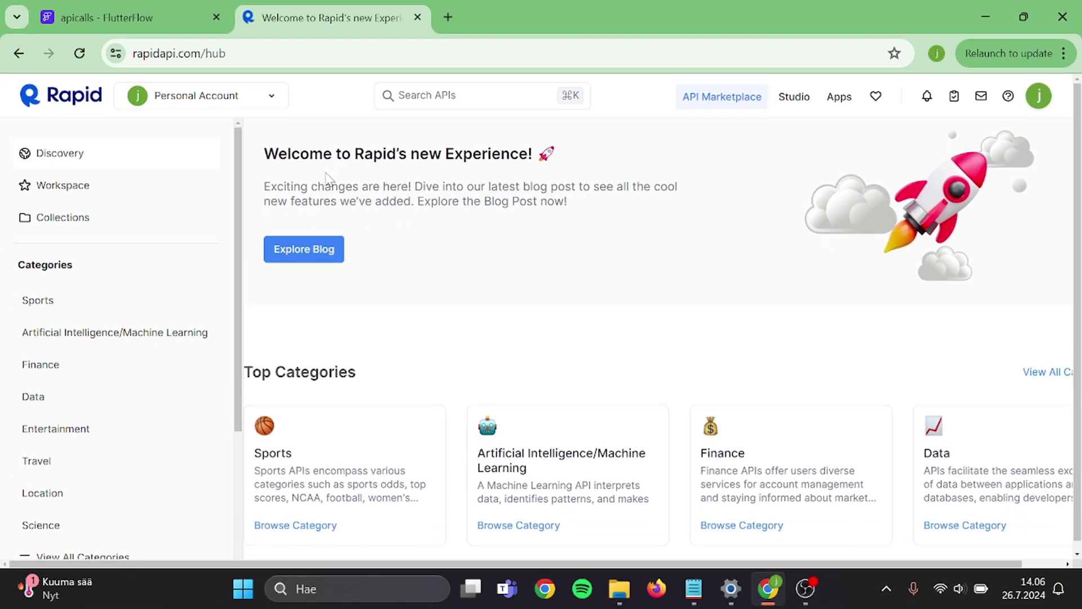
{"action": "scroll", "coordinate": [327, 178], "scroll_direction": "down", "scroll_amount": 4}
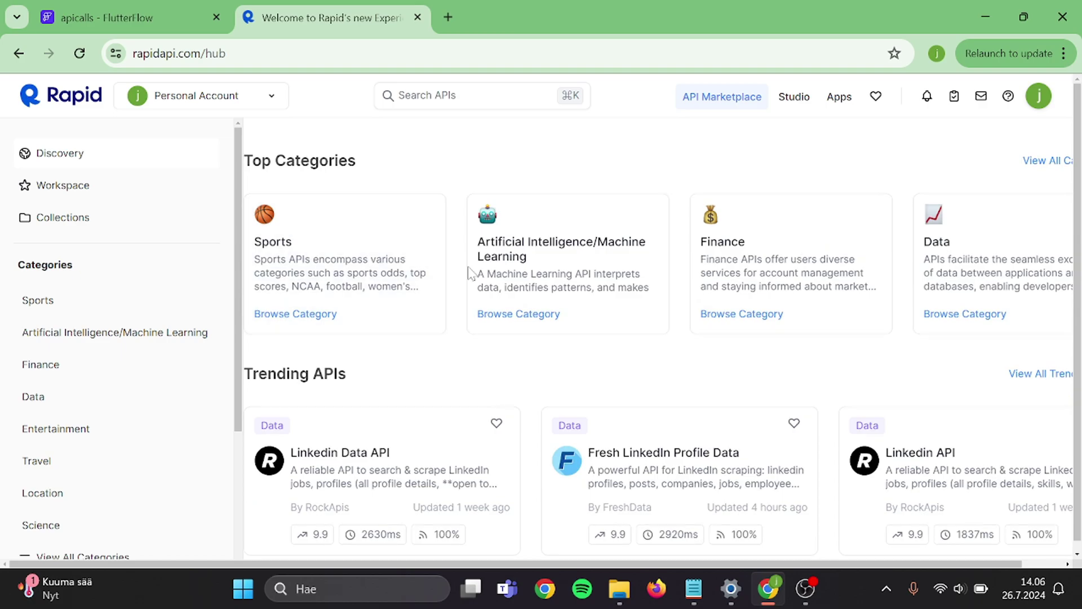
{"action": "scroll", "coordinate": [471, 273], "scroll_direction": "down", "scroll_amount": 2}
{"action": "scroll", "coordinate": [485, 287], "scroll_direction": "down", "scroll_amount": 10}
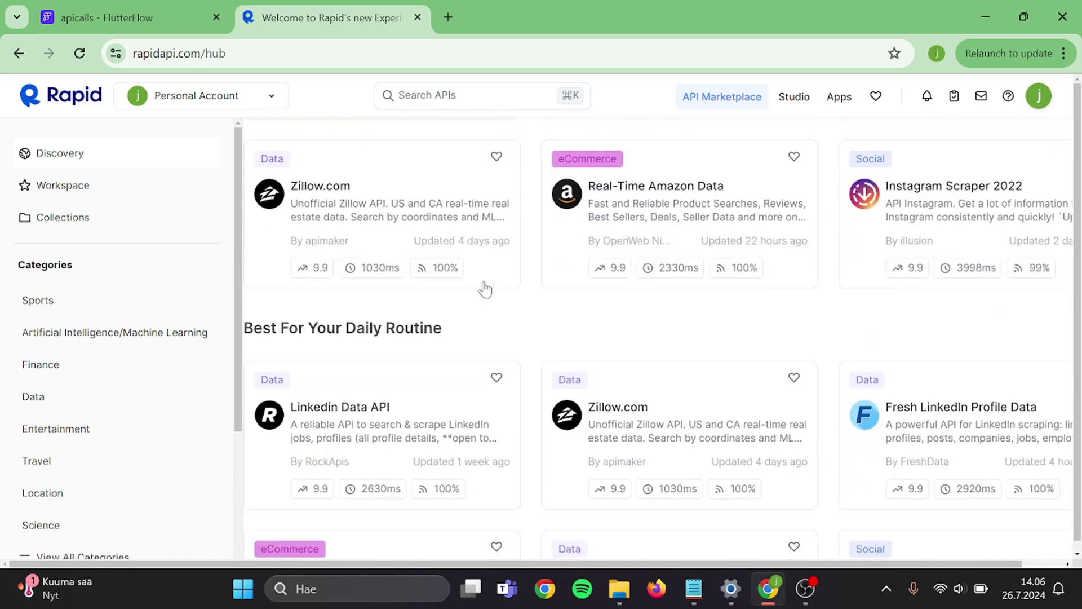
{"action": "scroll", "coordinate": [485, 287], "scroll_direction": "down", "scroll_amount": 3}
{"action": "scroll", "coordinate": [485, 286], "scroll_direction": "down", "scroll_amount": 4}
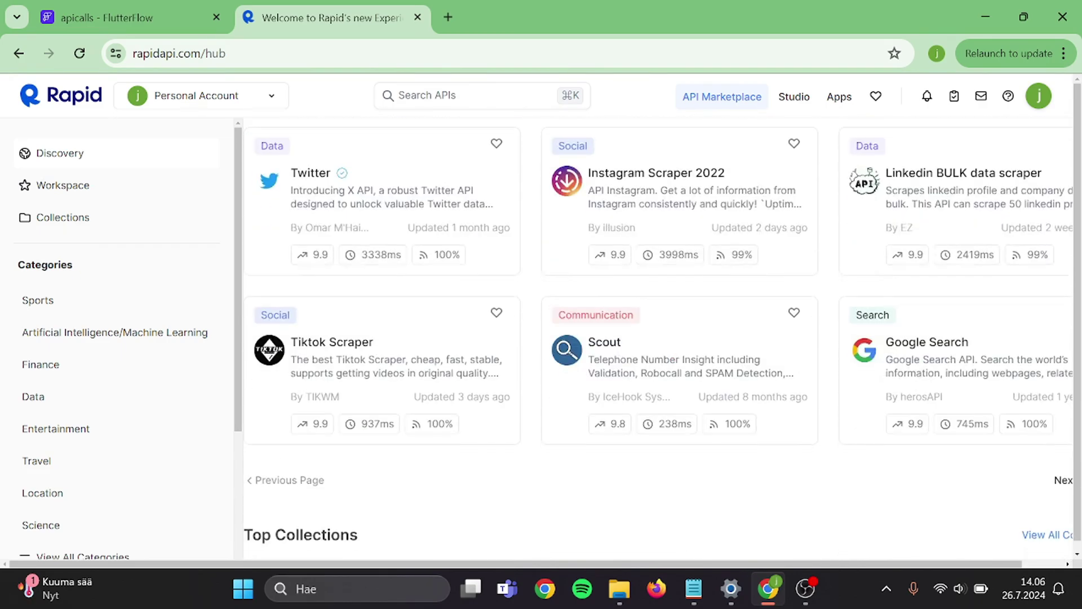
{"action": "scroll", "coordinate": [485, 286], "scroll_direction": "up", "scroll_amount": 5}
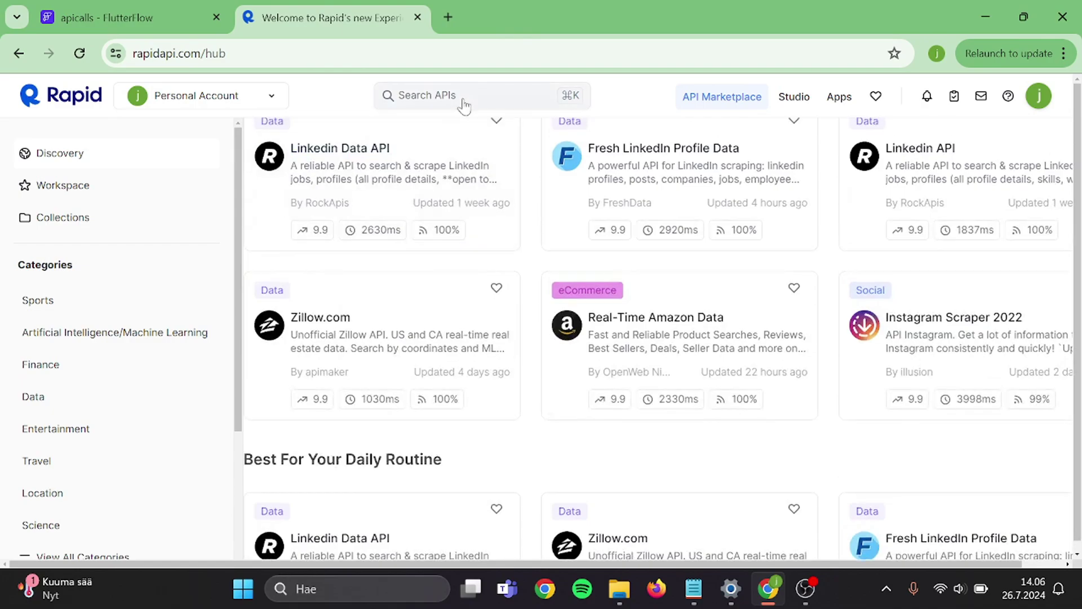
- Search the API marketplace for "imdb" and open the IMDb Top 100 Movies API
{"action": "left_click", "coordinate": [464, 103]}
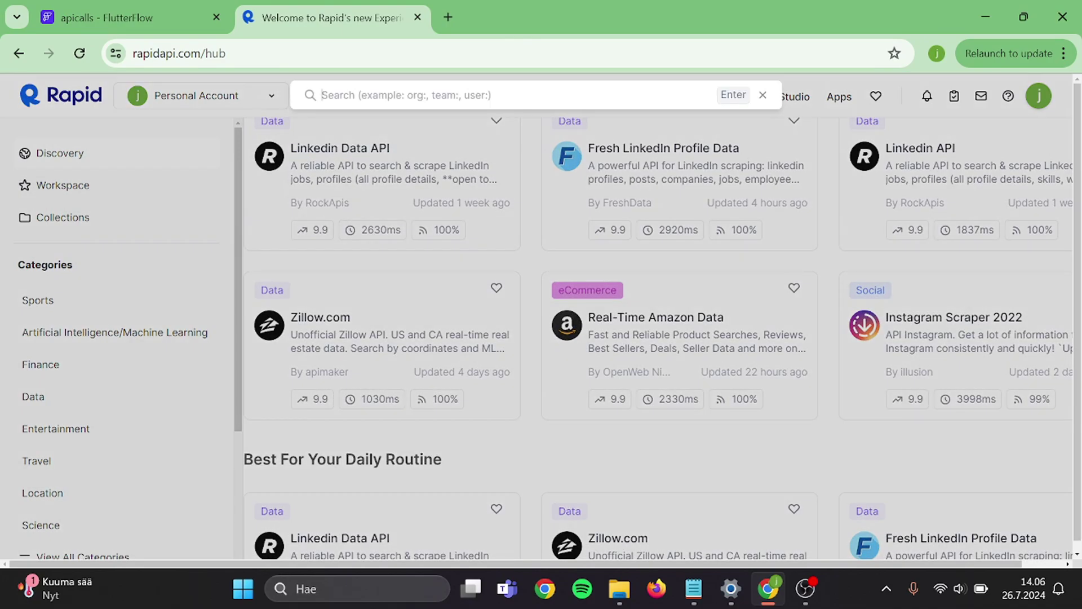
{"action": "type", "text": "imdb"}
{"action": "key", "text": "Return"}
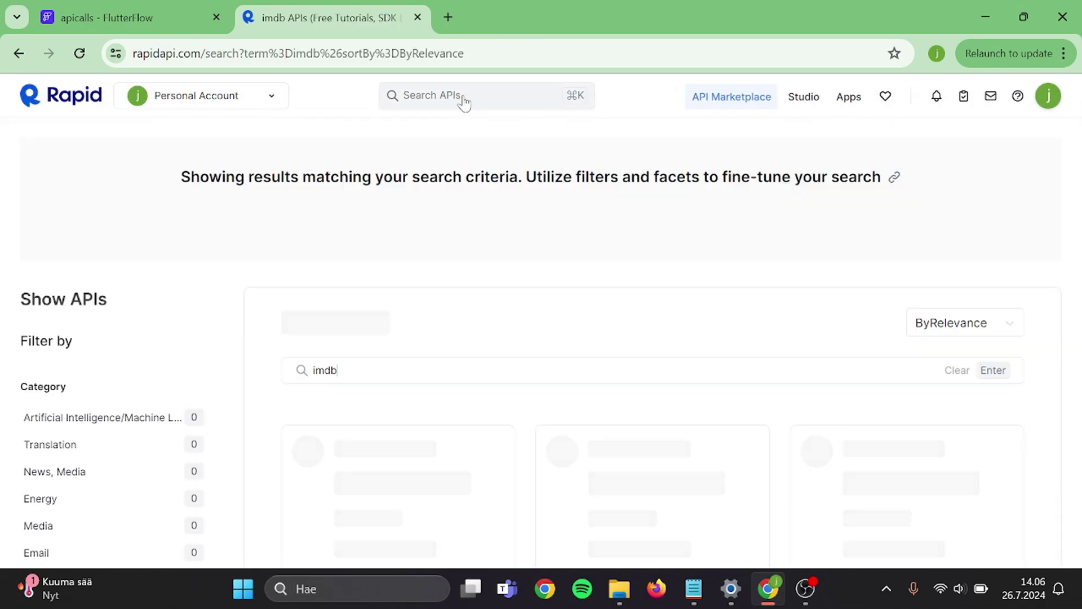
{"action": "scroll", "coordinate": [500, 326], "scroll_direction": "down", "scroll_amount": 3}
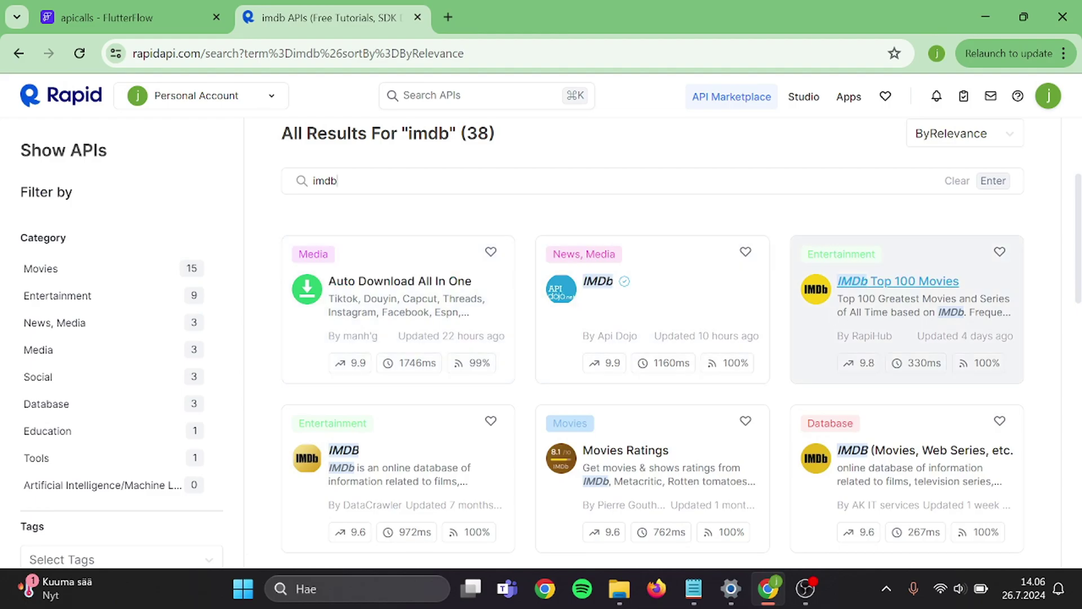
{"action": "left_click", "coordinate": [883, 293]}
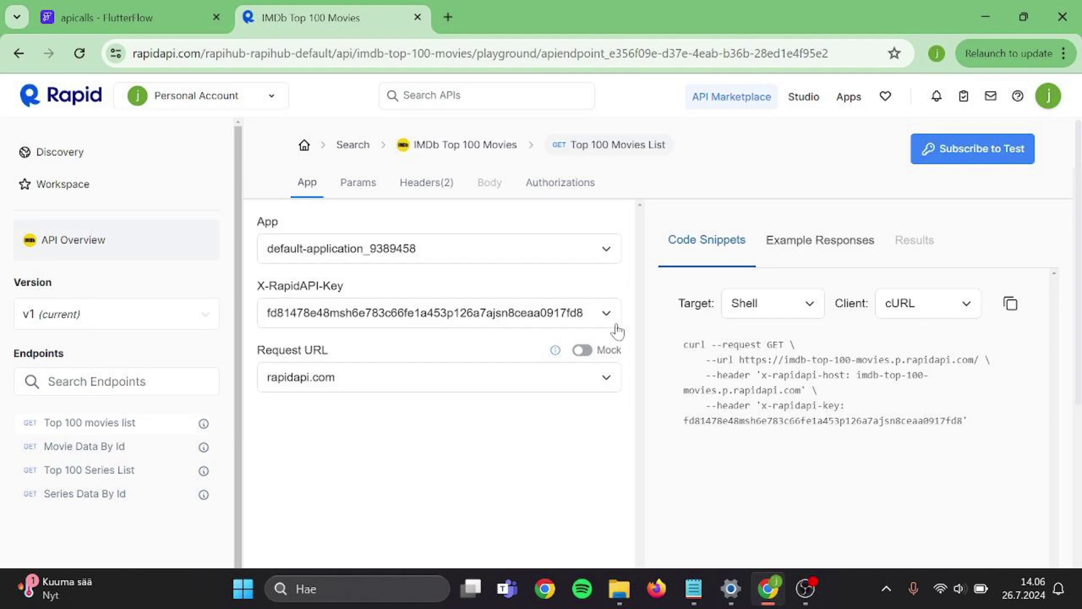
- Subscribe to the API's free Basic plan and skip the feedback survey to get started
{"action": "left_click", "coordinate": [952, 148]}
{"action": "scroll", "coordinate": [418, 427], "scroll_direction": "down", "scroll_amount": 2}
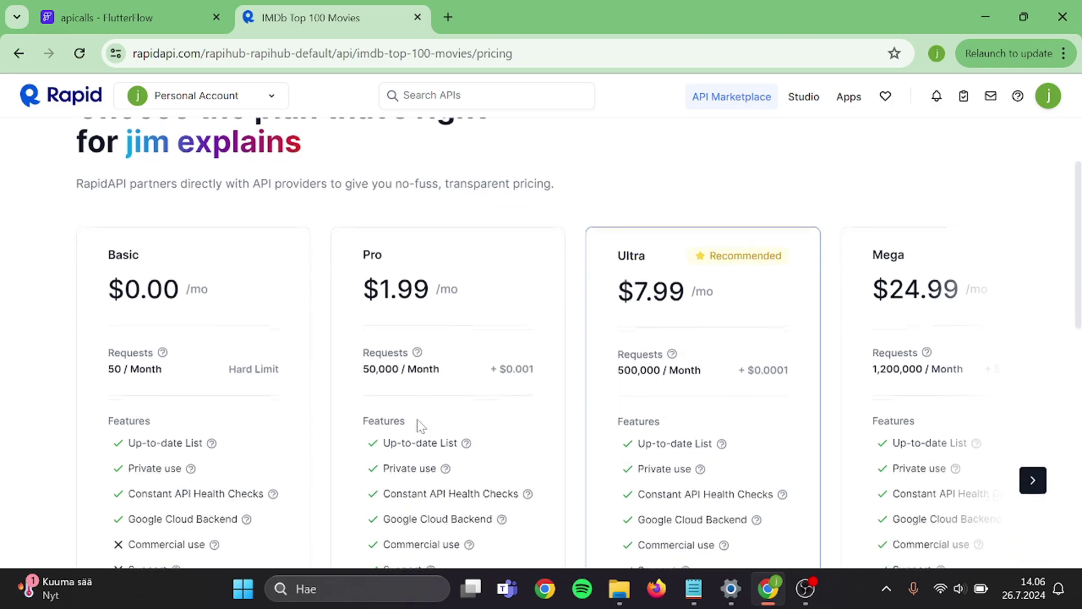
{"action": "scroll", "coordinate": [252, 325], "scroll_direction": "down", "scroll_amount": 3}
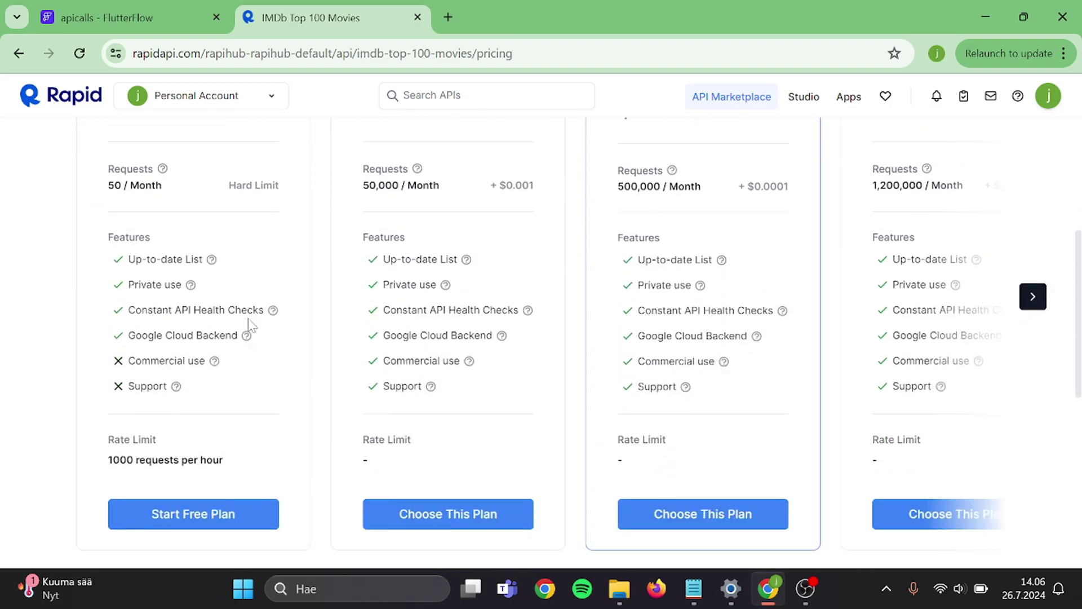
{"action": "left_click", "coordinate": [186, 517]}
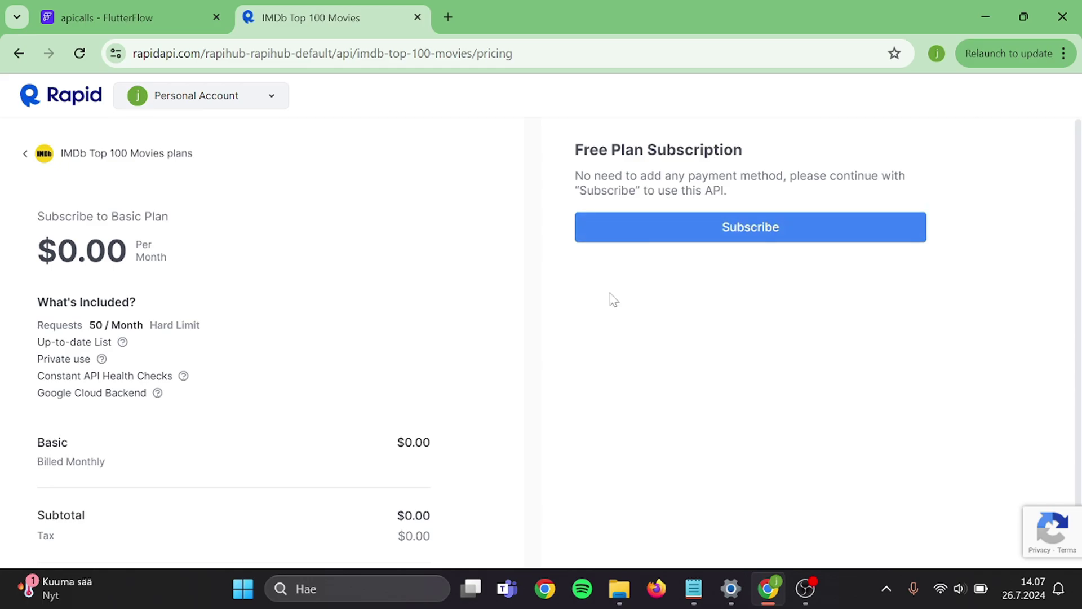
{"action": "left_click", "coordinate": [671, 228]}
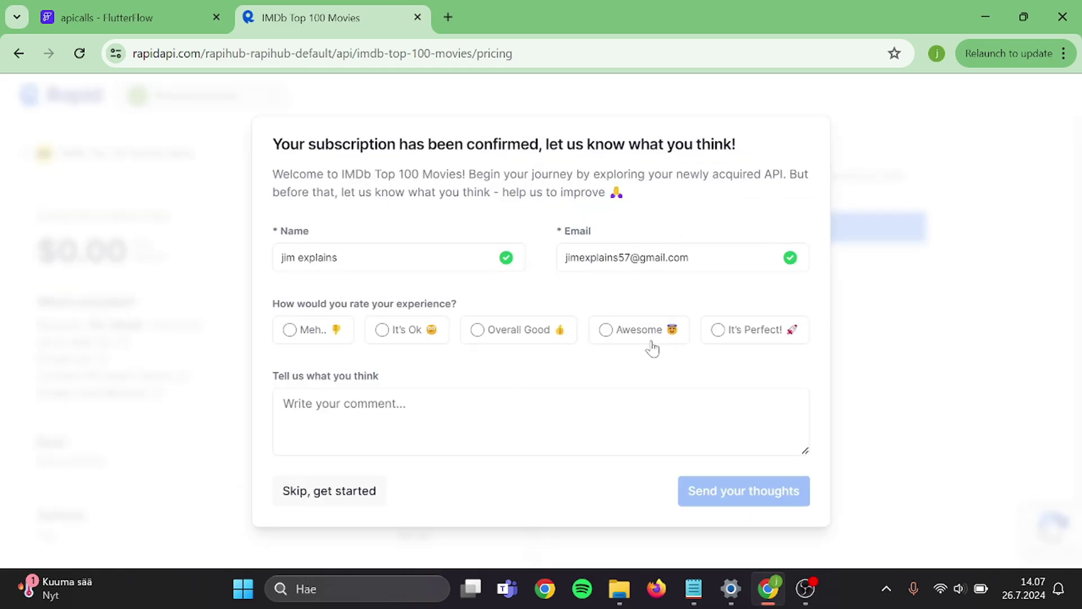
{"action": "left_click", "coordinate": [361, 488]}
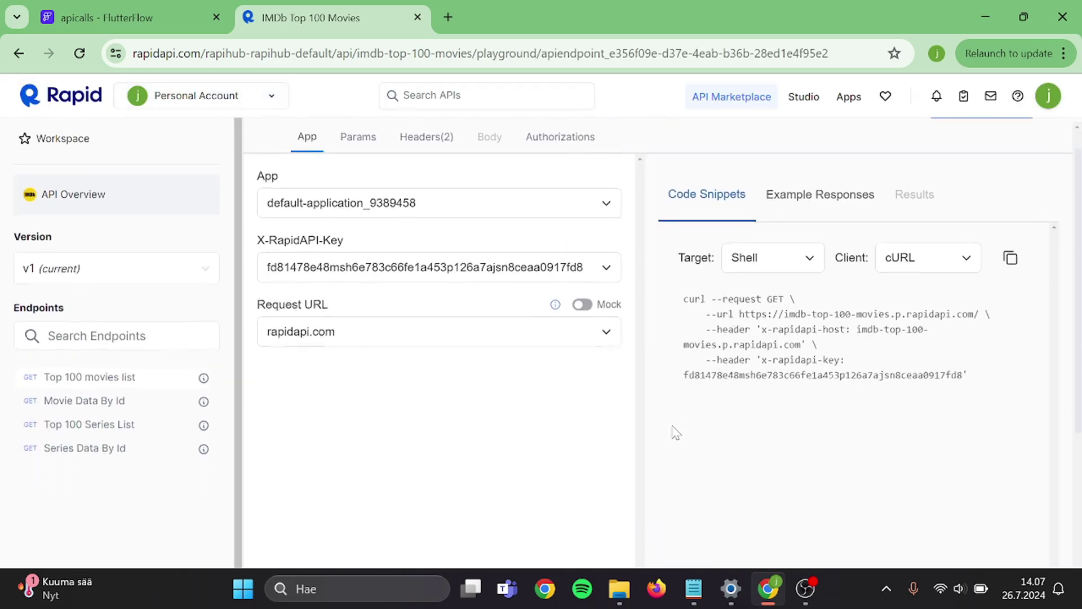
- Test the Top 100 Movies List endpoint, check its response status, and return to the code snippets
{"action": "left_click", "coordinate": [992, 155]}
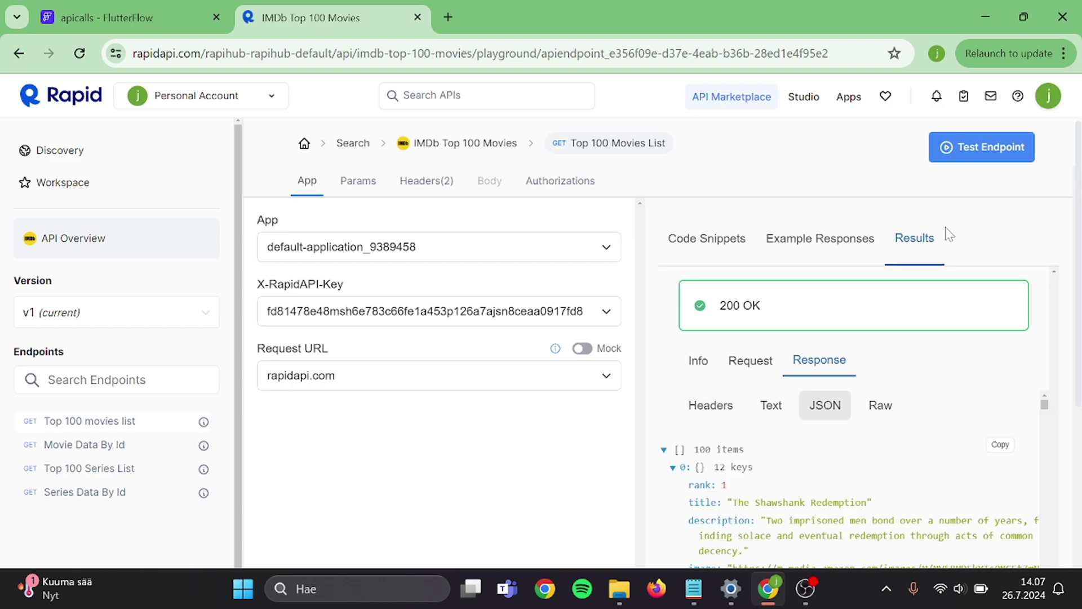
{"action": "left_click_drag", "start_coordinate": [721, 310], "coordinate": [792, 299]}
{"action": "left_click", "coordinate": [759, 282]}
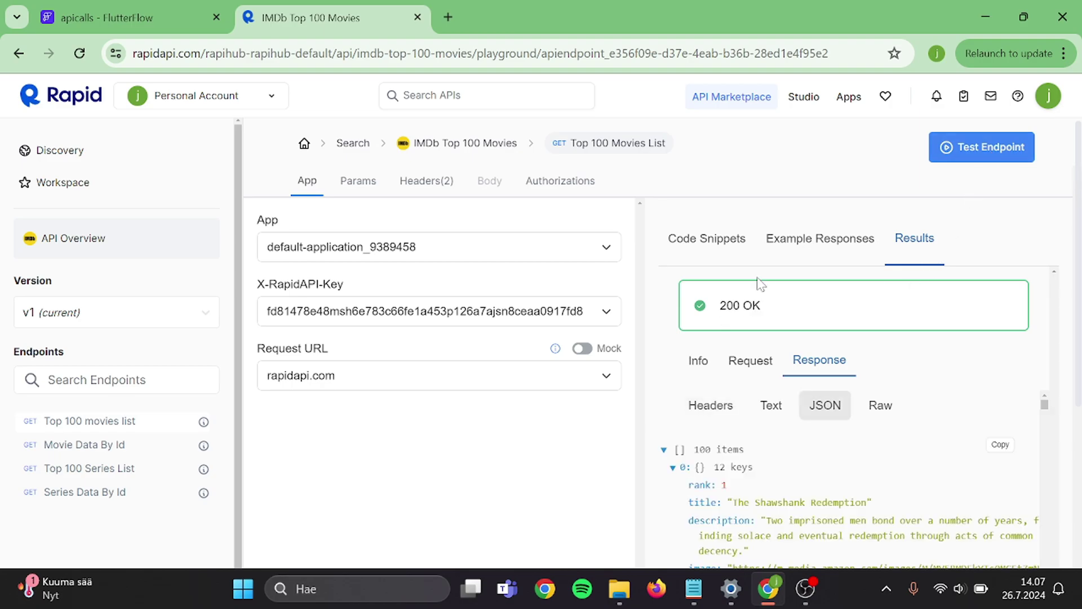
{"action": "left_click", "coordinate": [714, 254]}
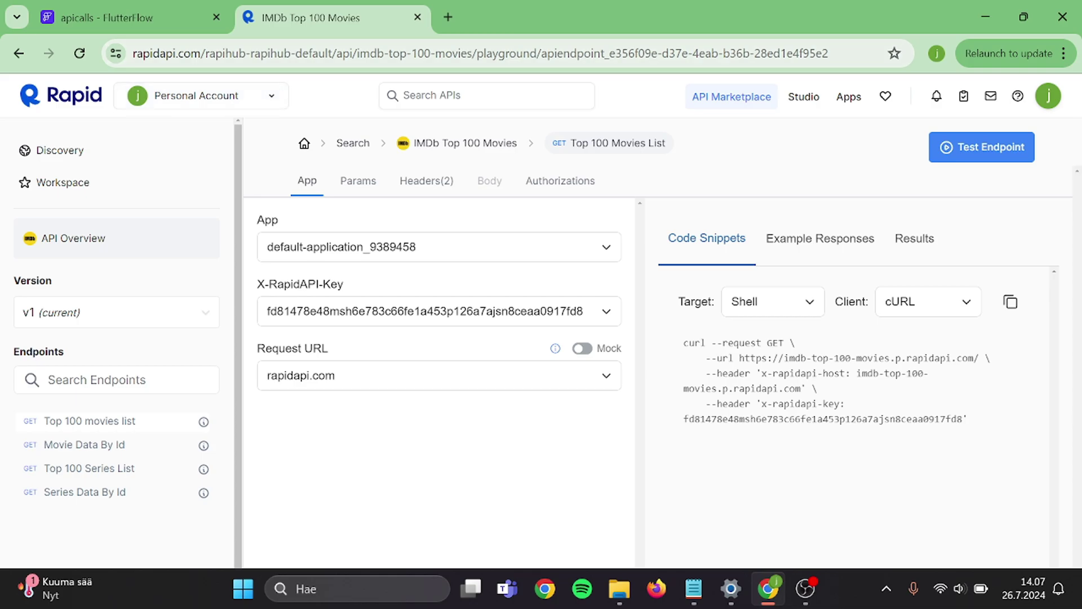
- Switch to the FlutterFlow project and create a new API call named imdbcall using the GET method
{"action": "left_click", "coordinate": [164, 10]}
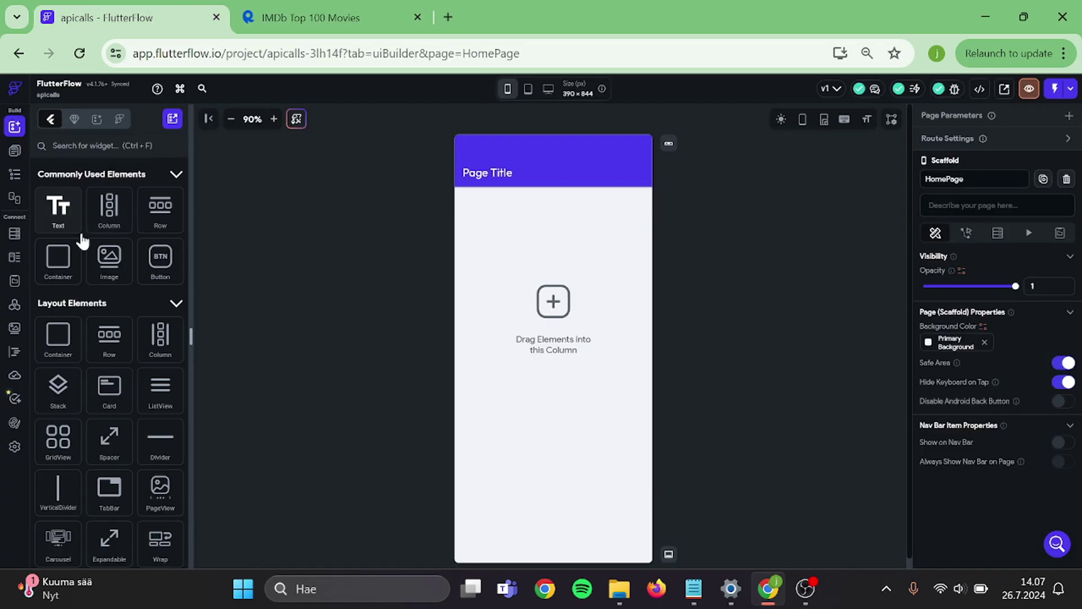
{"action": "left_click", "coordinate": [15, 306]}
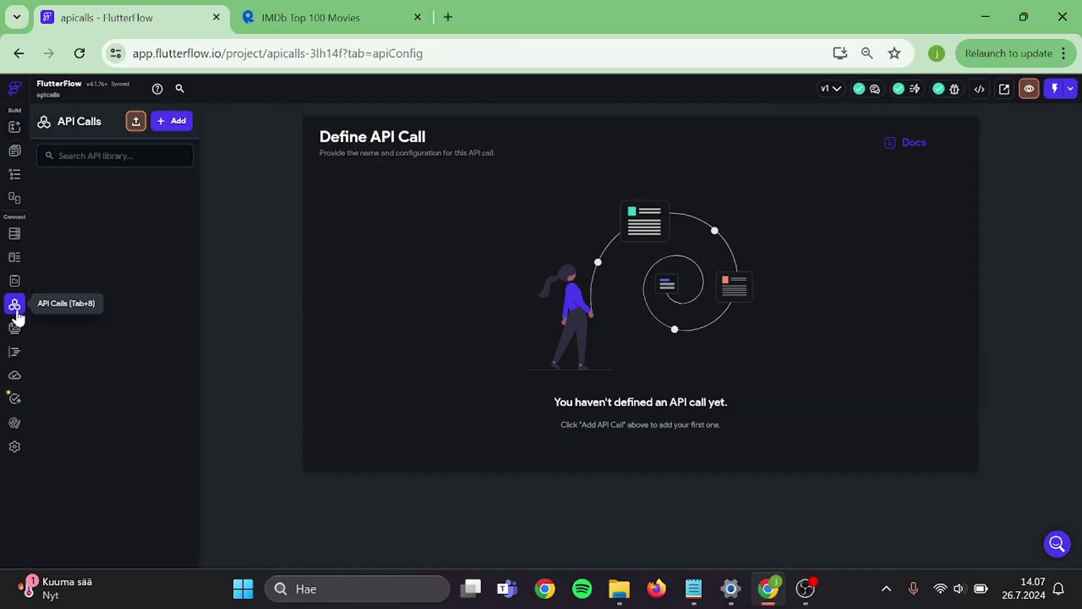
{"action": "left_click", "coordinate": [160, 125]}
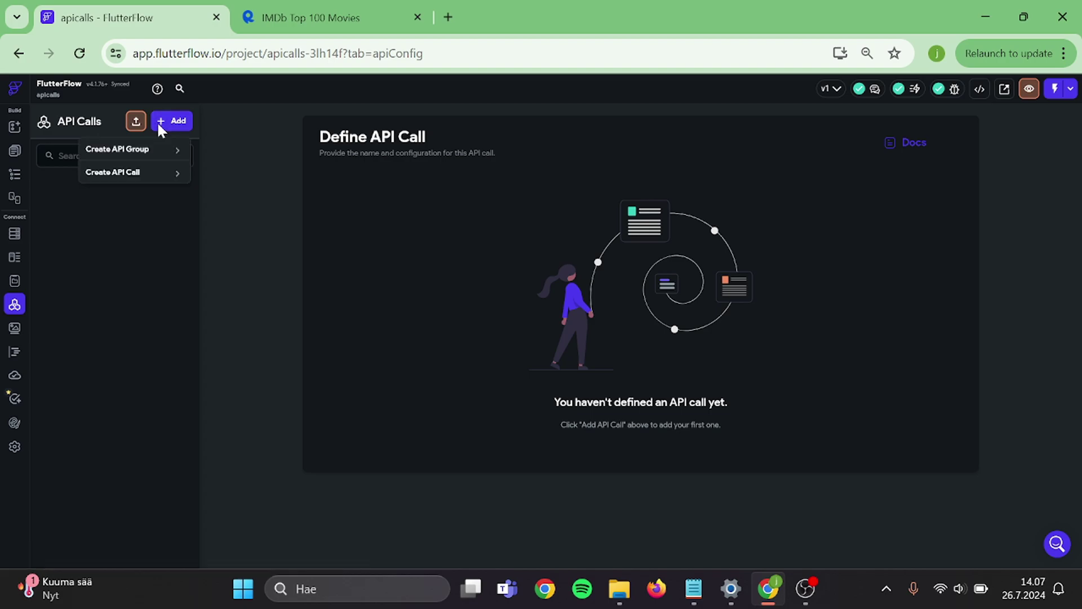
{"action": "left_click", "coordinate": [121, 174]}
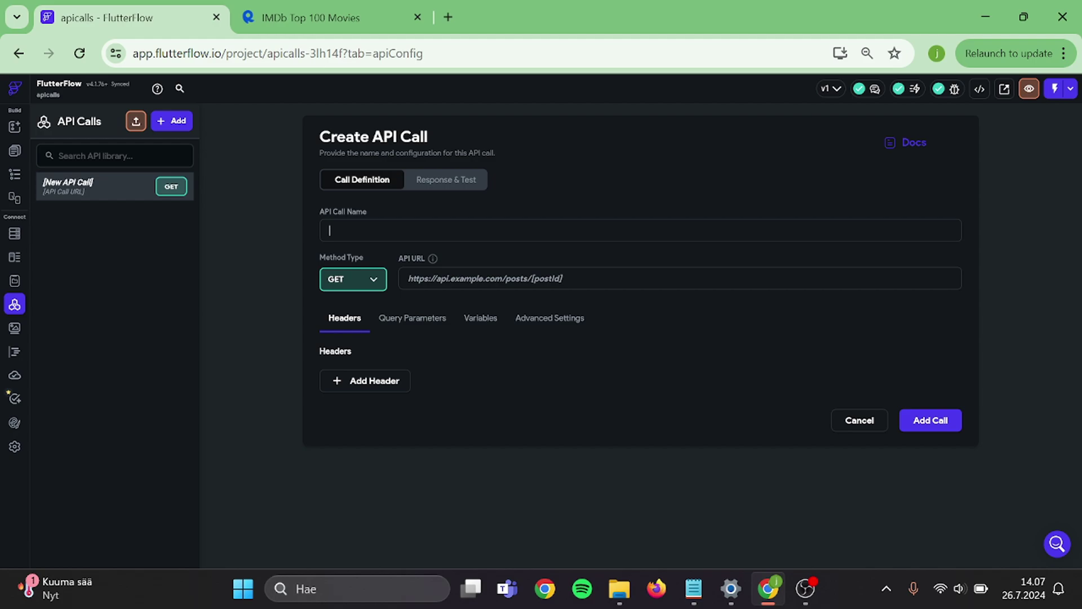
{"action": "type", "text": "imdbcall"}
{"action": "left_click", "coordinate": [369, 283]}
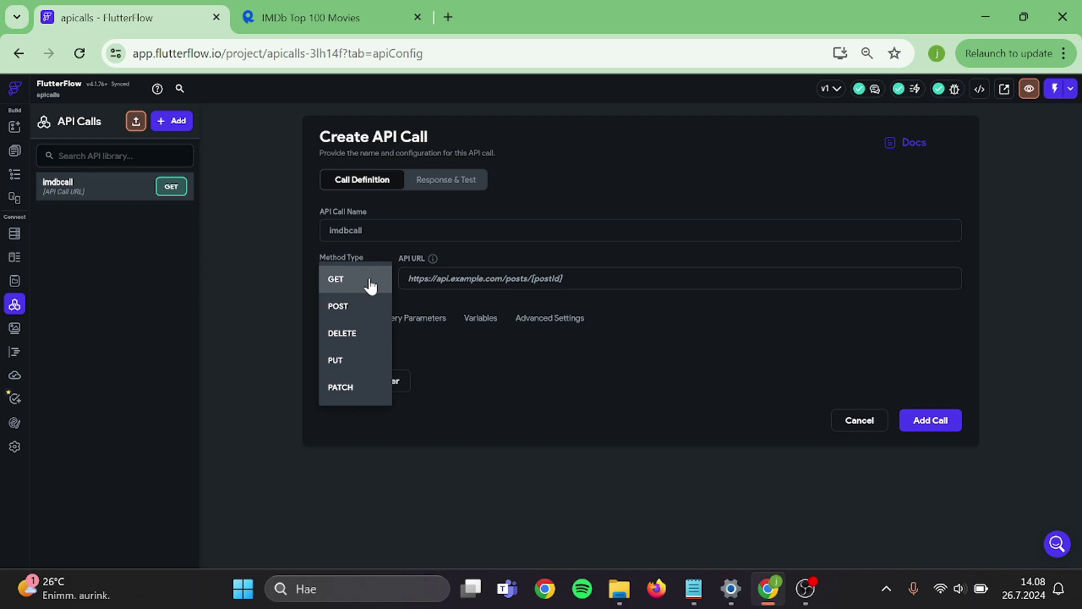
{"action": "left_click", "coordinate": [371, 286]}
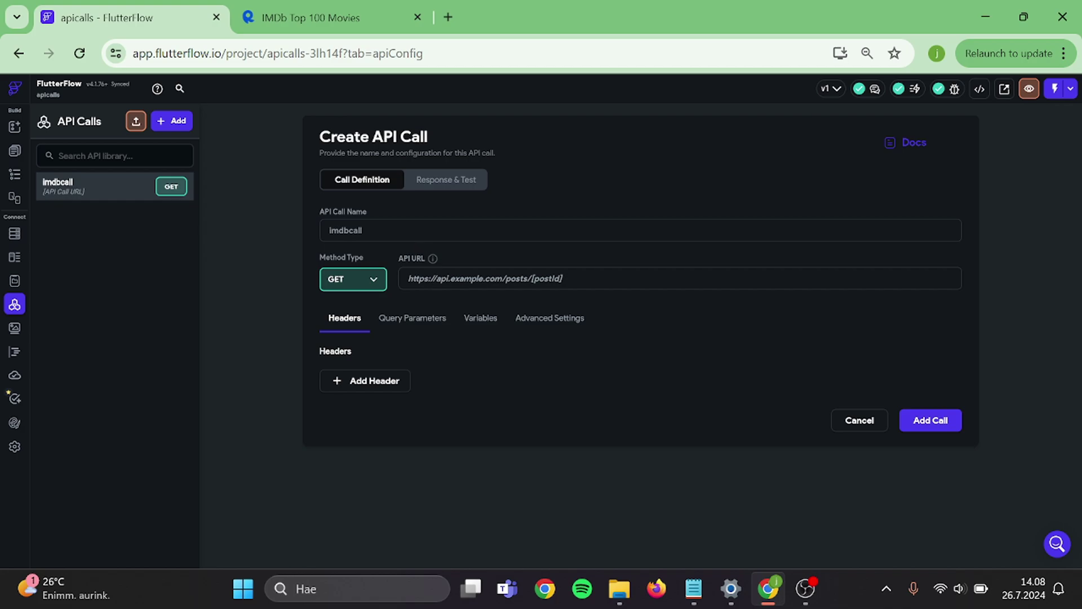
- Examine the call's query parameter, variable and advanced settings, including the available variable types, discarding the blank trial variable
{"action": "left_click", "coordinate": [421, 319]}
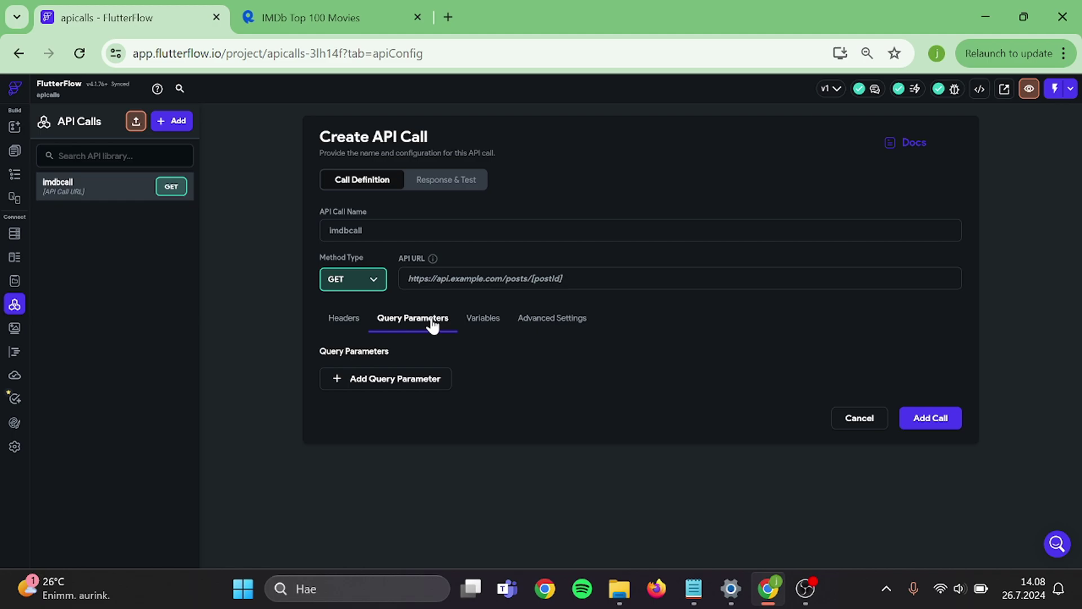
{"action": "left_click", "coordinate": [482, 322]}
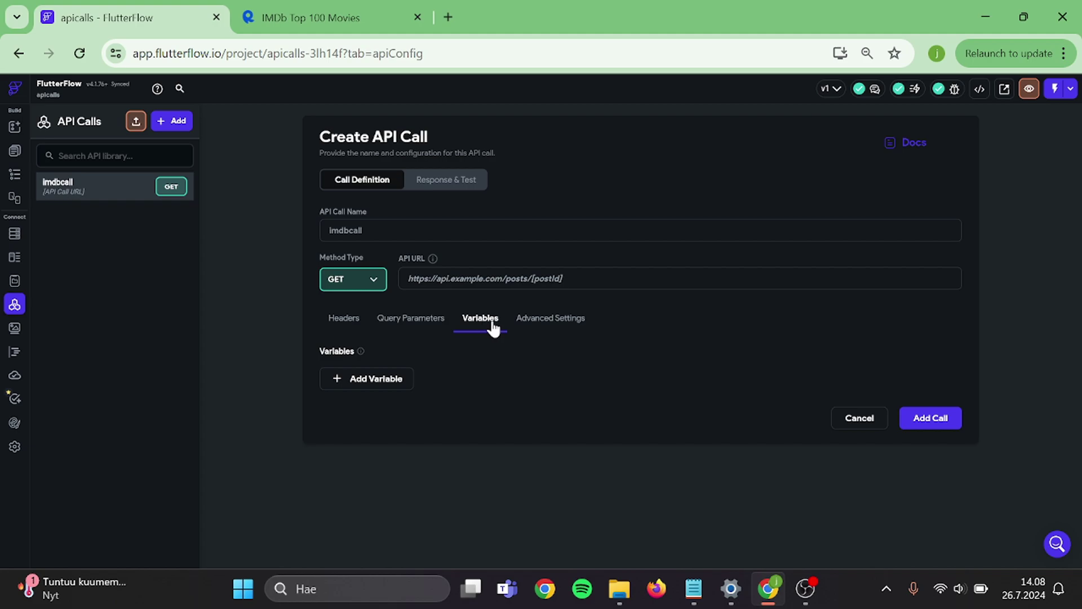
{"action": "left_click", "coordinate": [402, 378]}
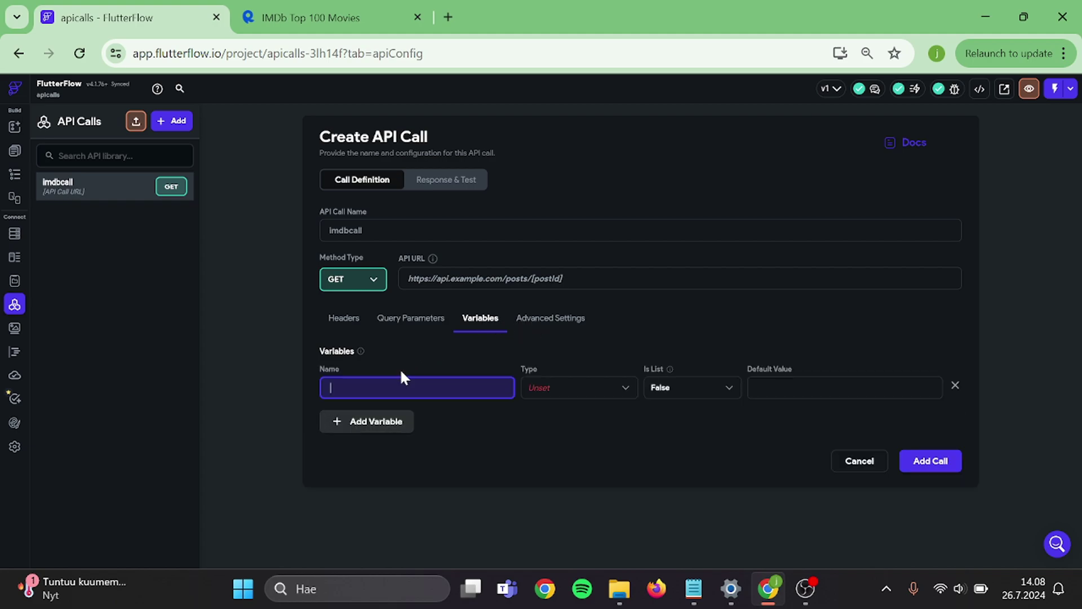
{"action": "left_click", "coordinate": [599, 394]}
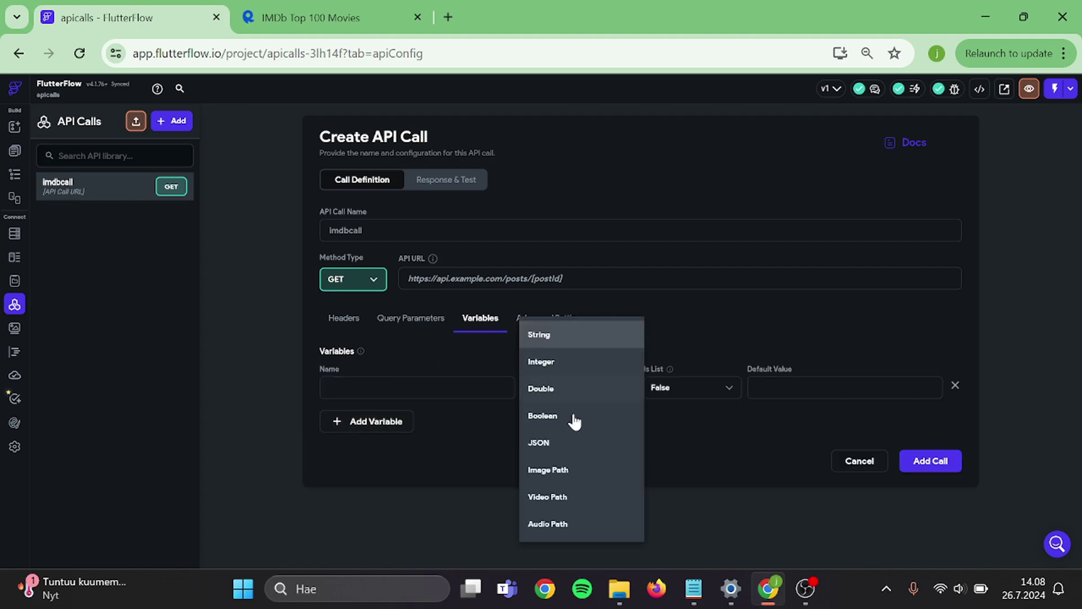
{"action": "left_click", "coordinate": [724, 443]}
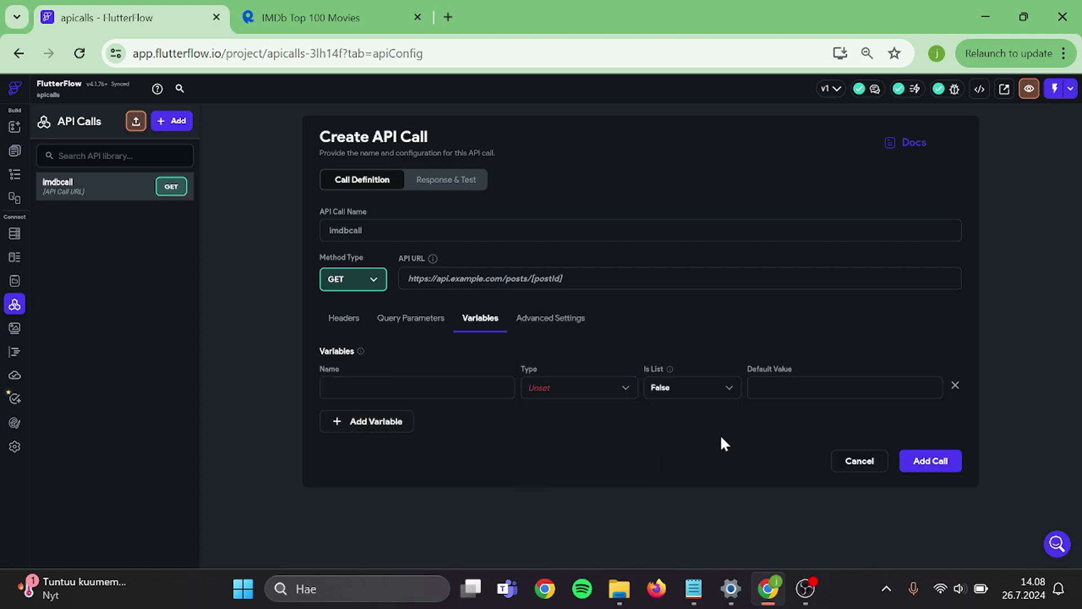
{"action": "left_click", "coordinate": [955, 386]}
{"action": "left_click", "coordinate": [565, 320]}
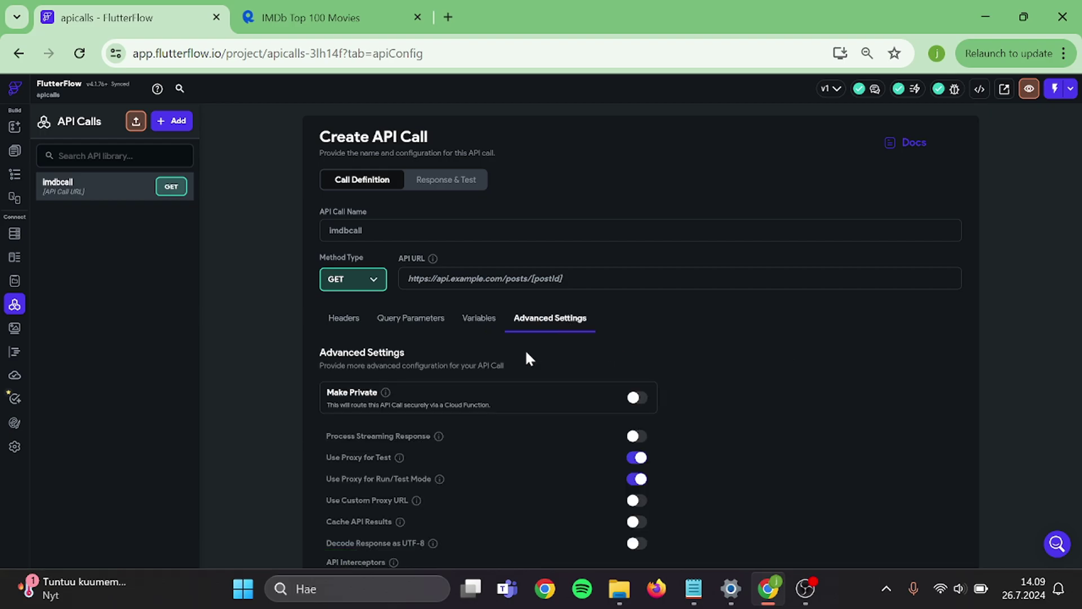
{"action": "scroll", "coordinate": [491, 452], "scroll_direction": "down", "scroll_amount": 1}
{"action": "scroll", "coordinate": [490, 454], "scroll_direction": "up", "scroll_amount": 1}
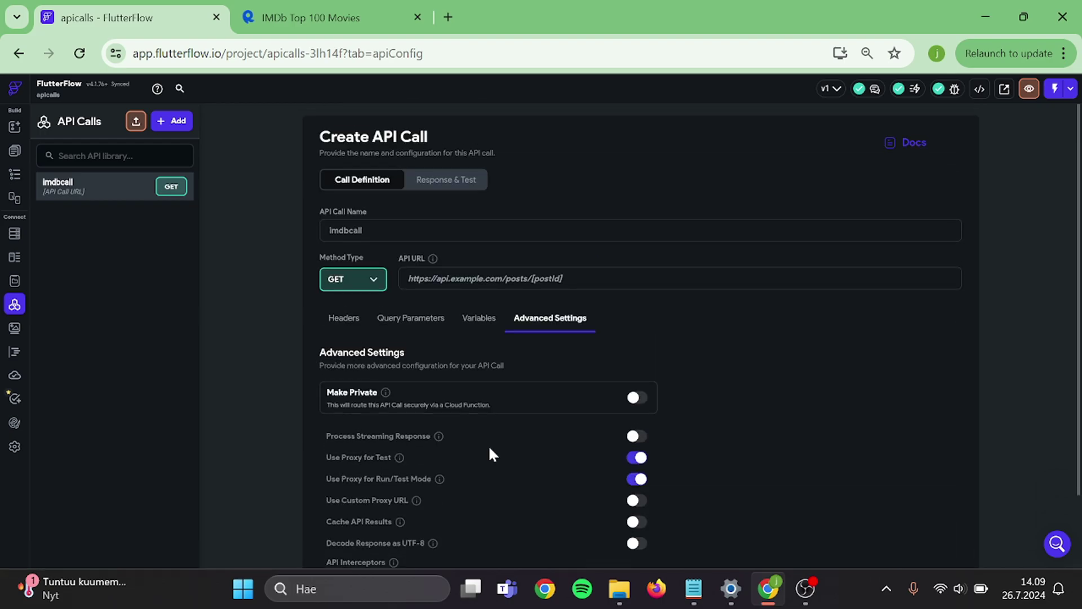
{"action": "left_click", "coordinate": [341, 319]}
{"action": "left_click", "coordinate": [340, 2]}
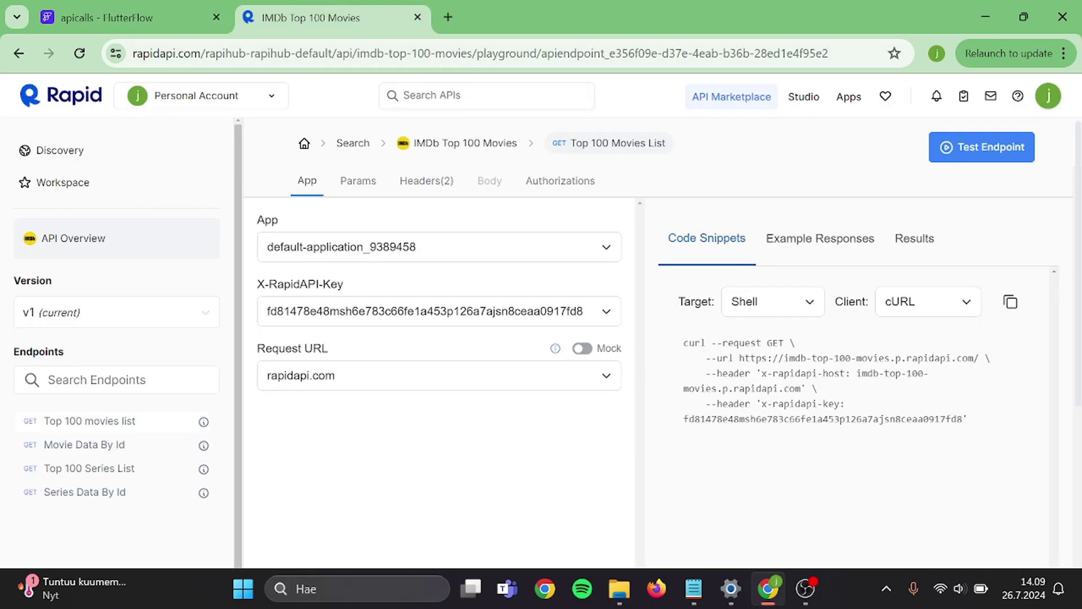
{"action": "left_click_drag", "start_coordinate": [739, 359], "coordinate": [979, 358]}
{"action": "key", "text": "ctrl+c"}
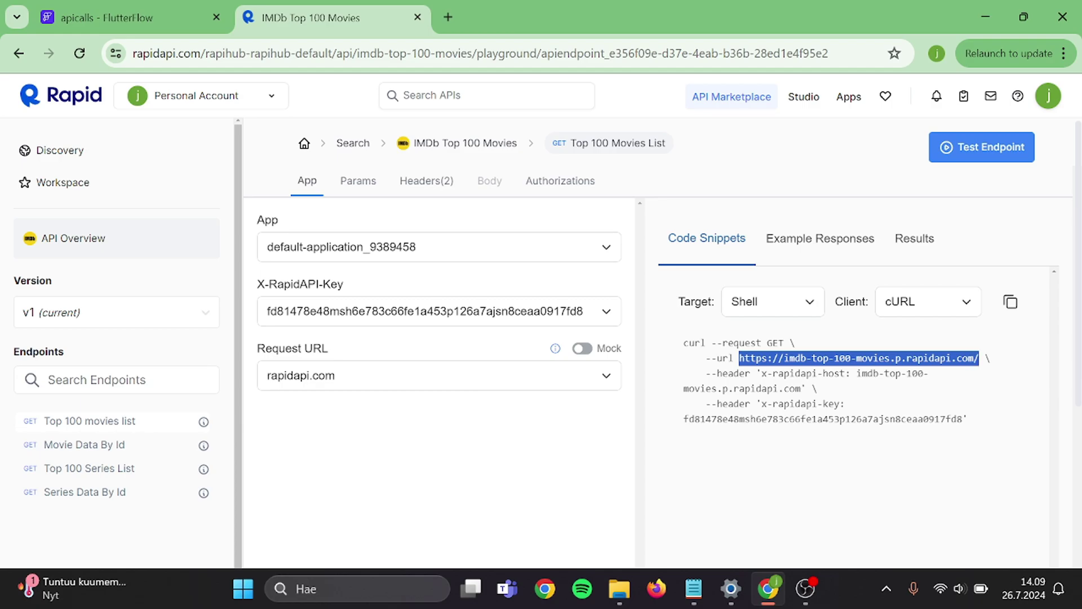
{"action": "left_click", "coordinate": [137, 5]}
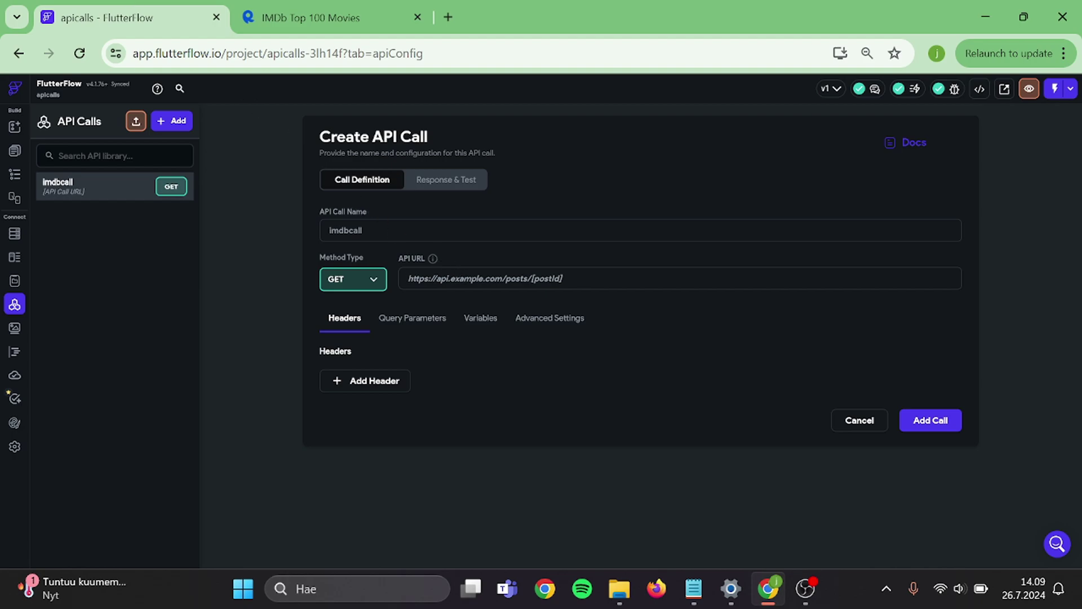
{"action": "key", "text": "ctrl+v"}
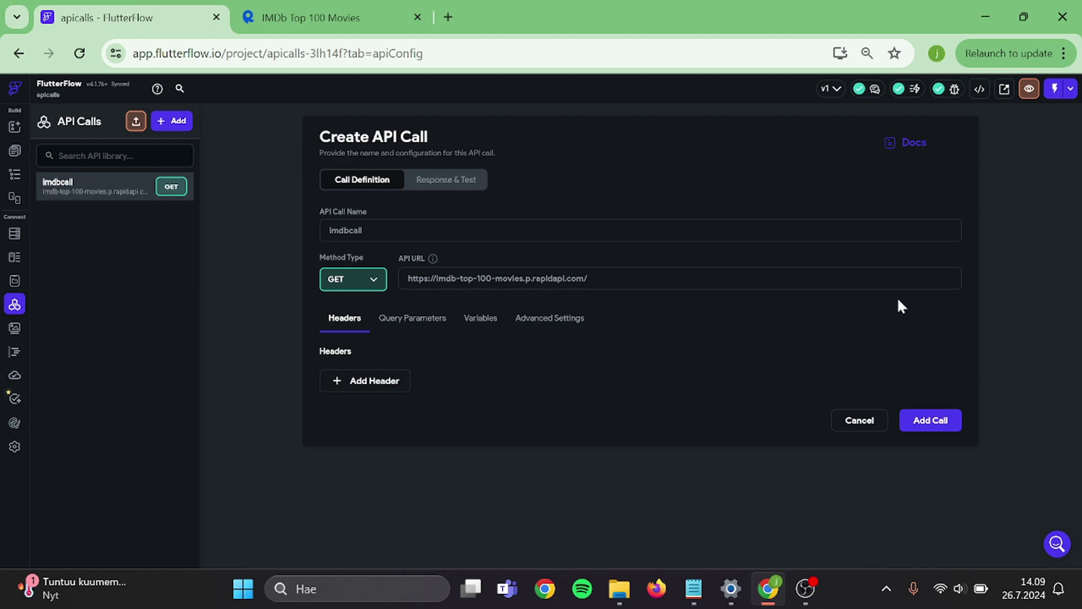
{"action": "left_click", "coordinate": [449, 185]}
{"action": "left_click", "coordinate": [918, 186]}
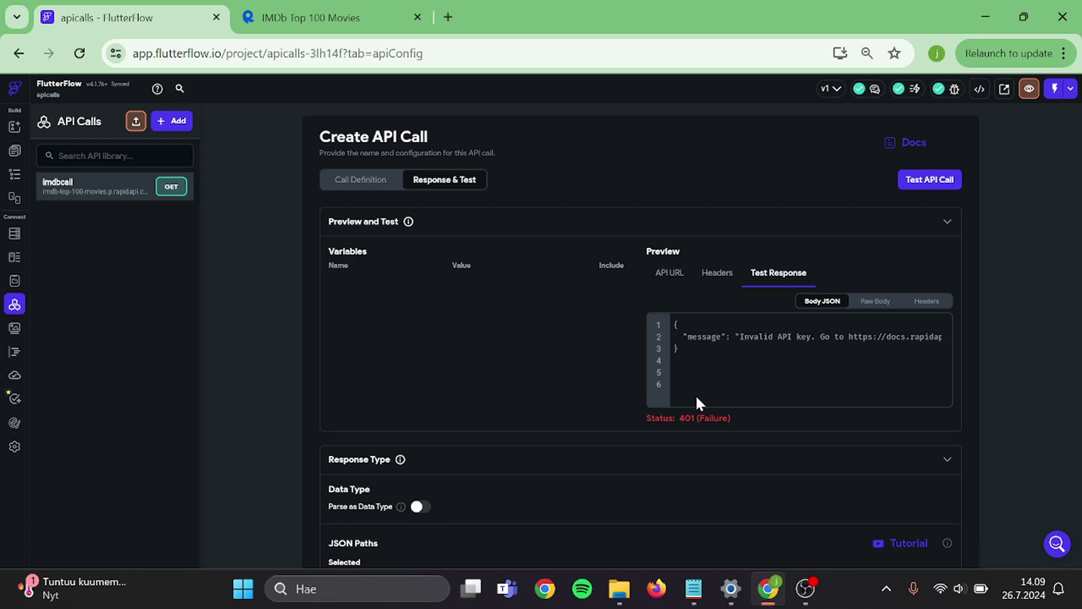
- Add a header to imdbcall's call definition containing the x-rapidapi-host line copied from the RapidAPI cURL snippet
{"action": "scroll", "coordinate": [698, 402], "scroll_direction": "down", "scroll_amount": 2}
{"action": "scroll", "coordinate": [698, 401], "scroll_direction": "up", "scroll_amount": 1}
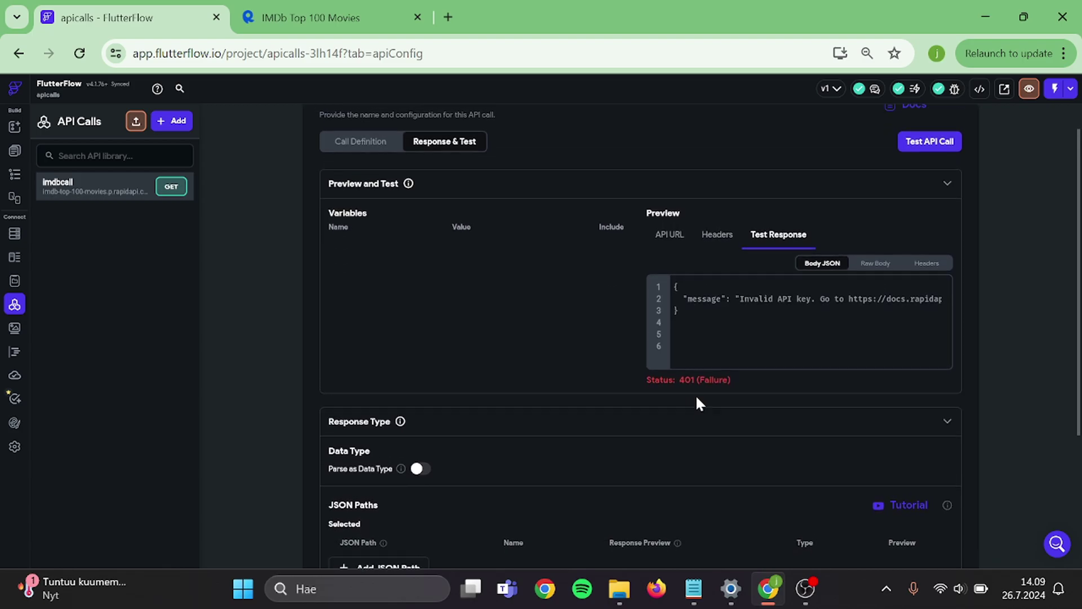
{"action": "left_click", "coordinate": [379, 144]}
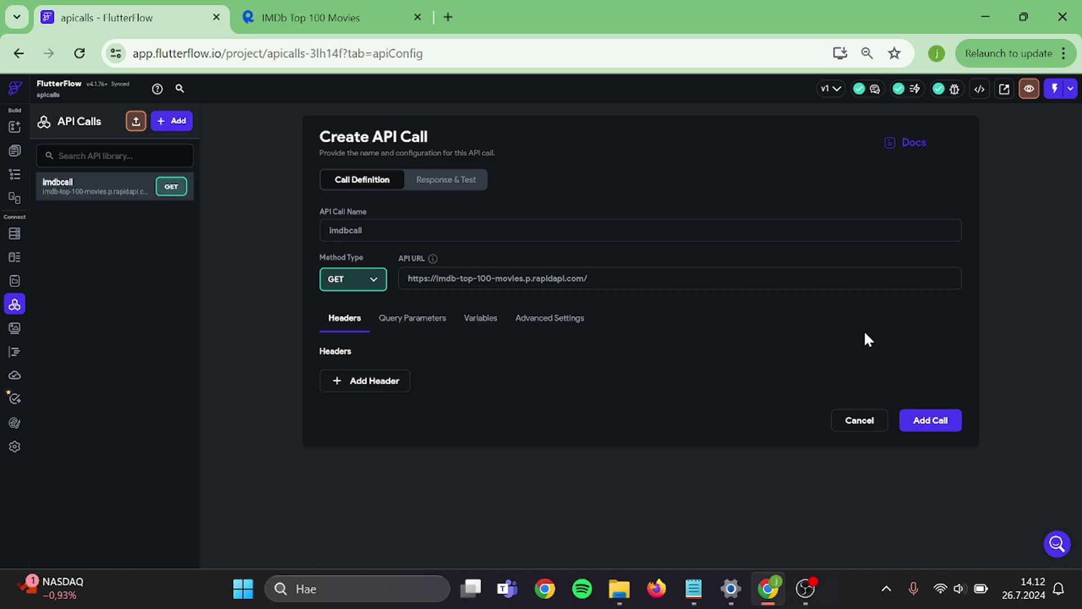
{"action": "left_click", "coordinate": [386, 380]}
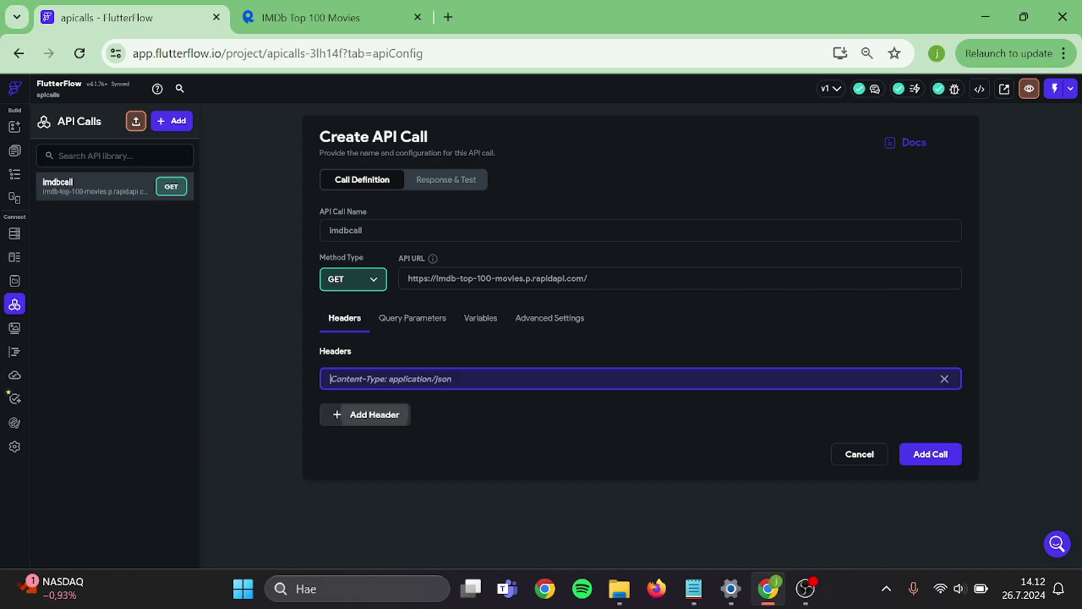
{"action": "left_click", "coordinate": [360, 4]}
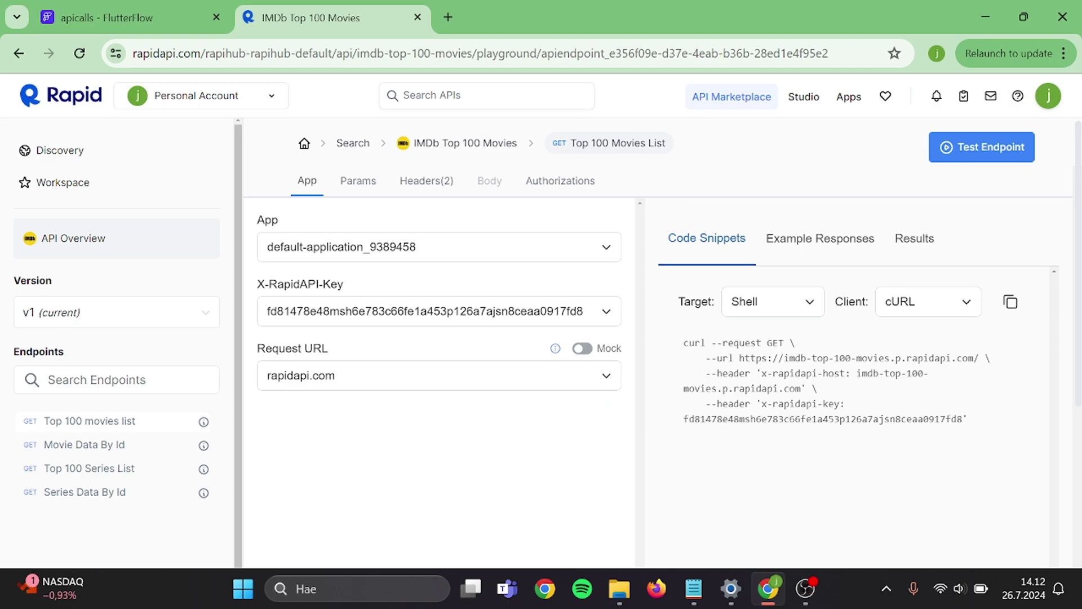
{"action": "left_click_drag", "start_coordinate": [717, 373], "coordinate": [806, 388]}
{"action": "key", "text": "ctrl+c"}
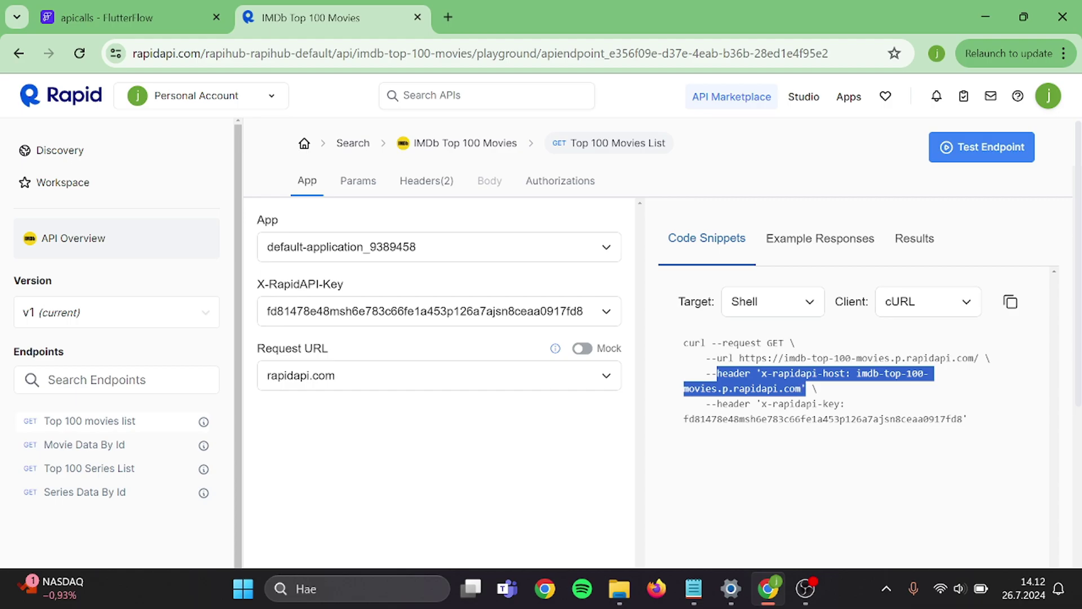
{"action": "left_click", "coordinate": [202, 19]}
{"action": "key", "text": "ctrl+a"}
{"action": "key", "text": "ctrl+v"}
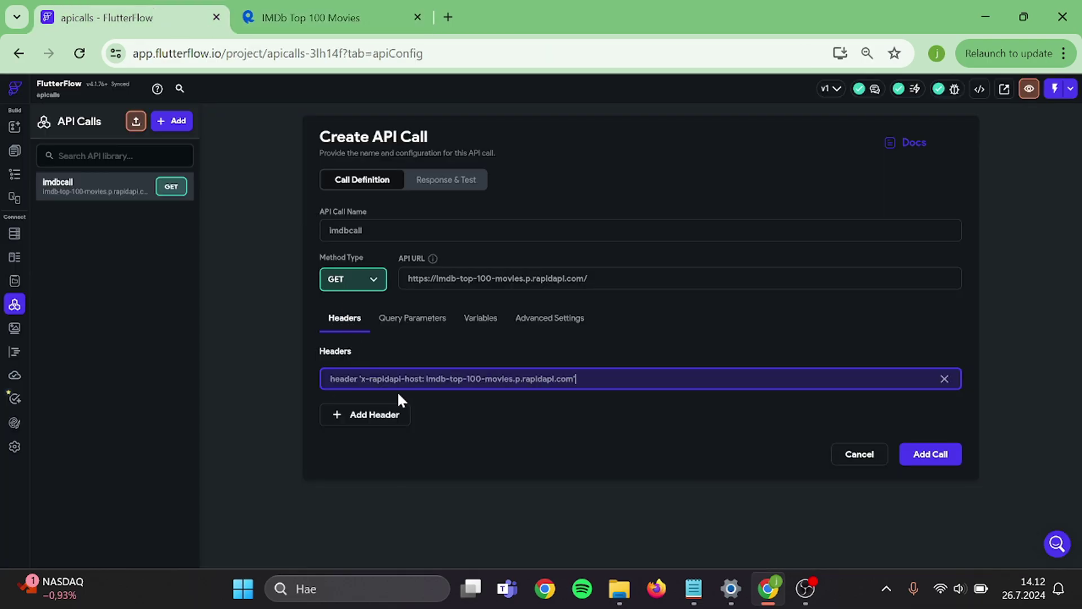
- Add a second header to imdbcall containing the x-rapidapi-key line, with its API key, copied from the RapidAPI cURL snippet
{"action": "left_click", "coordinate": [382, 417]}
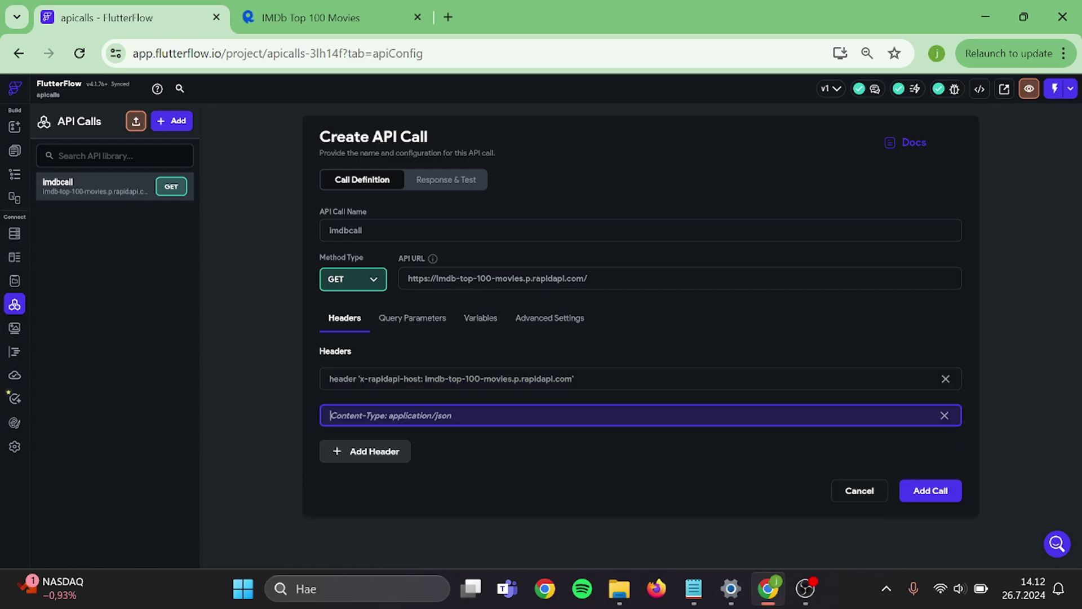
{"action": "left_click", "coordinate": [317, 13]}
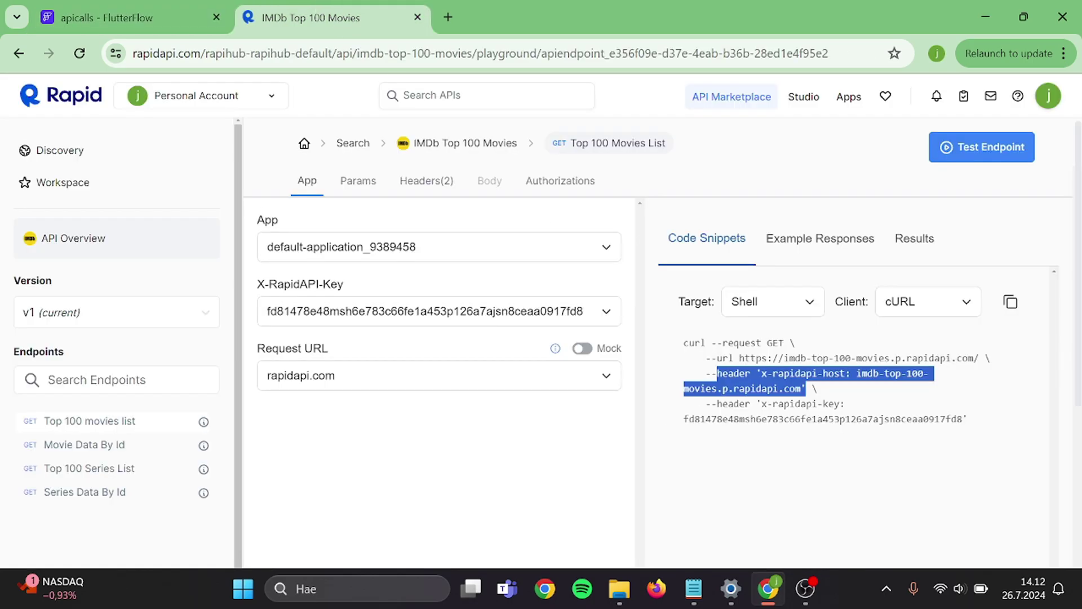
{"action": "left_click_drag", "start_coordinate": [717, 403], "coordinate": [972, 437]}
{"action": "key", "text": "ctrl+c"}
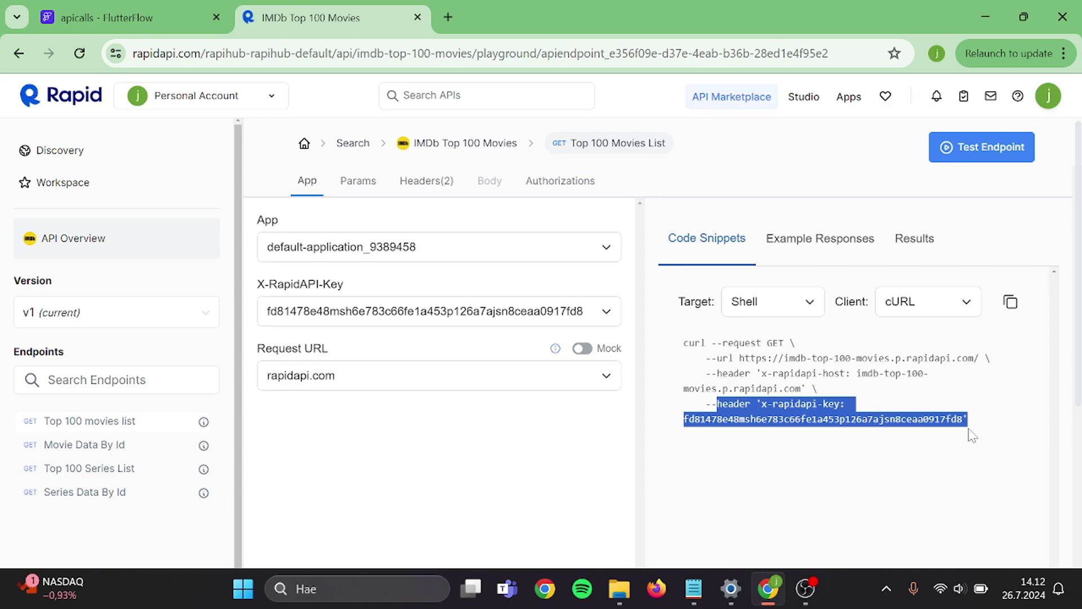
{"action": "left_click", "coordinate": [144, 4]}
{"action": "key", "text": "ctrl+v"}
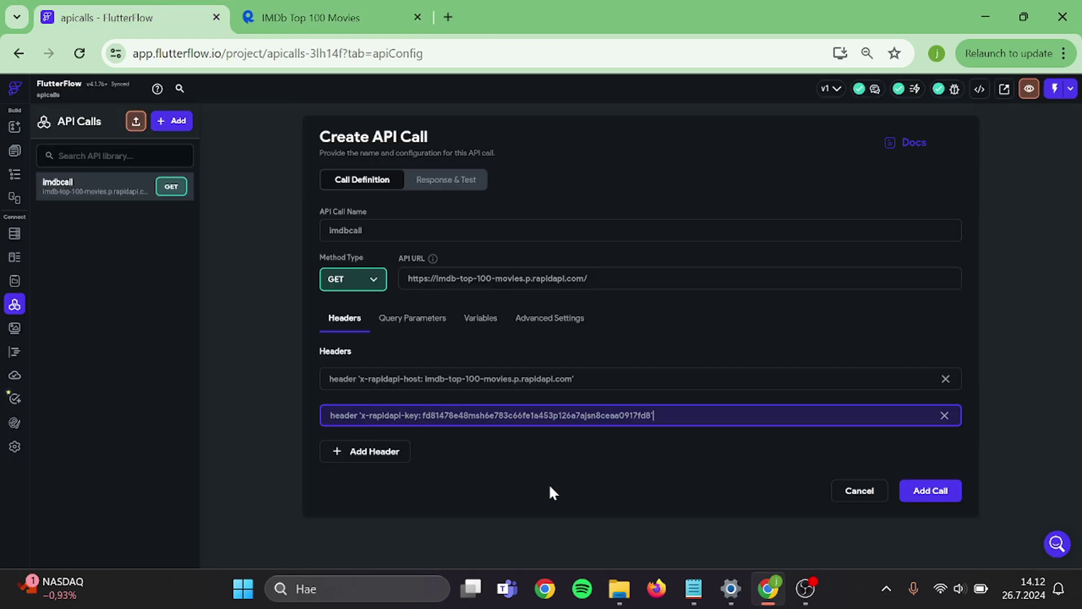
{"action": "left_click", "coordinate": [593, 468]}
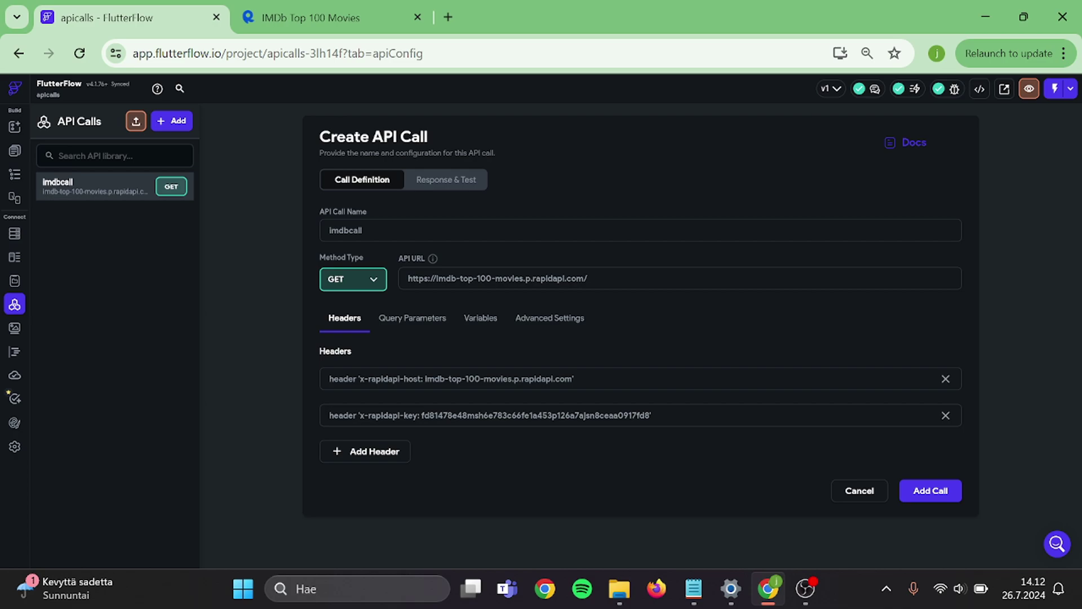
- Remove the leading word "header" from both the x-rapidapi-host and x-rapidapi-key headers, keeping each opening single quote
{"action": "double_click", "coordinate": [342, 378]}
{"action": "key", "text": "BackSpace"}
{"action": "key", "text": "Delete"}
{"action": "key", "text": "Delete"}
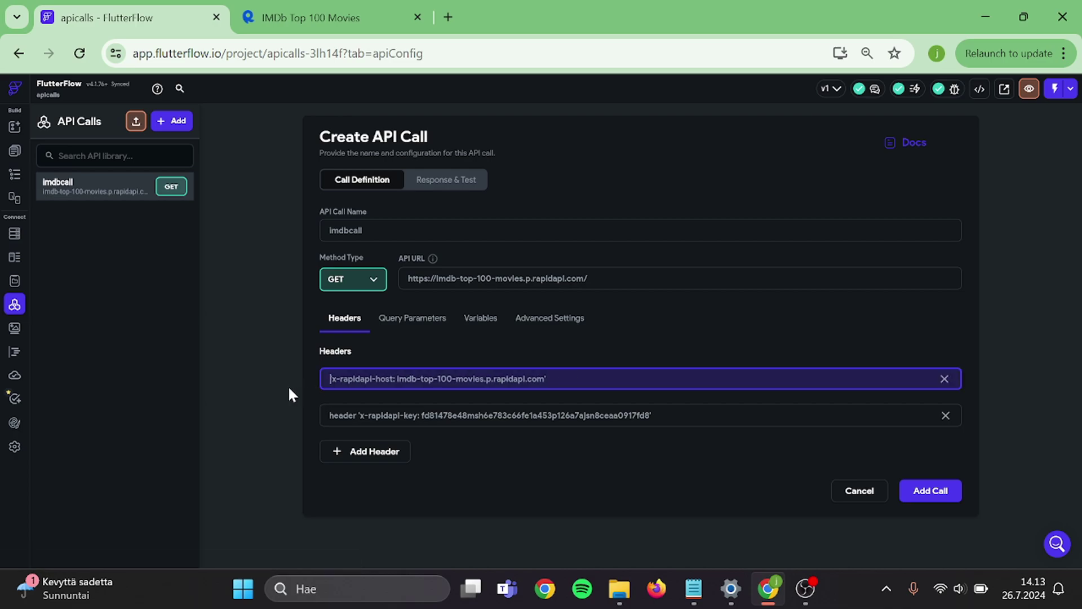
{"action": "double_click", "coordinate": [343, 415]}
{"action": "key", "text": "BackSpace"}
{"action": "key", "text": "Delete"}
{"action": "key", "text": "Delete"}
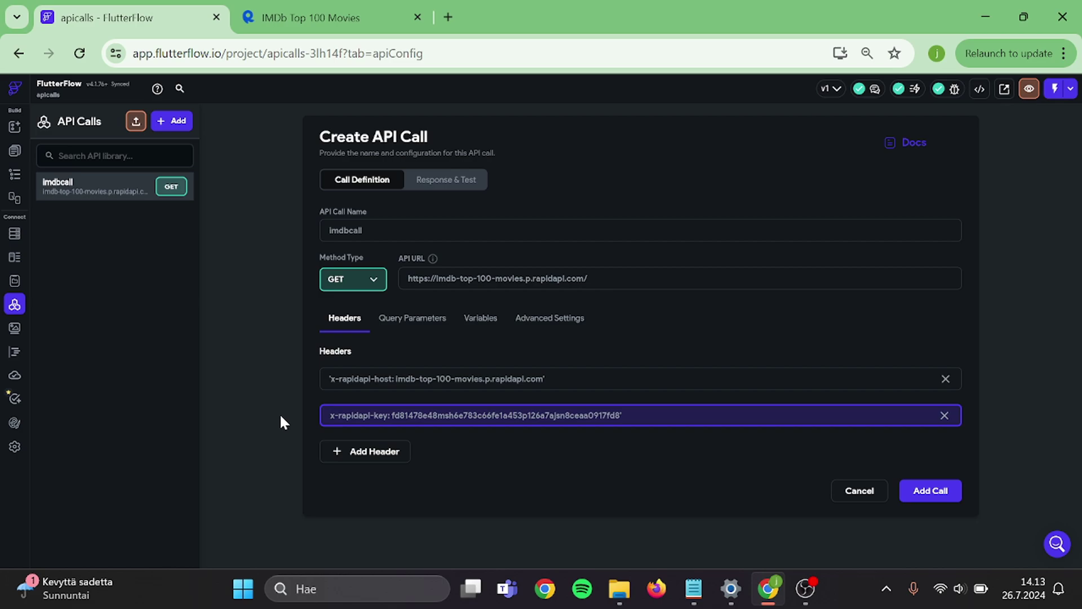
{"action": "type", "text": "'"}
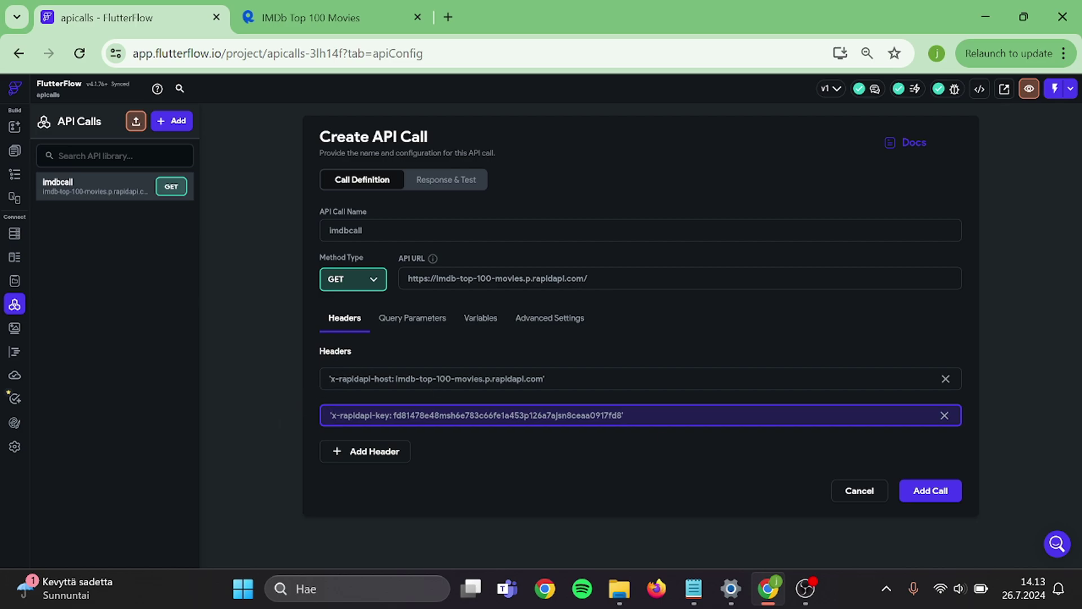
{"action": "left_click", "coordinate": [651, 435]}
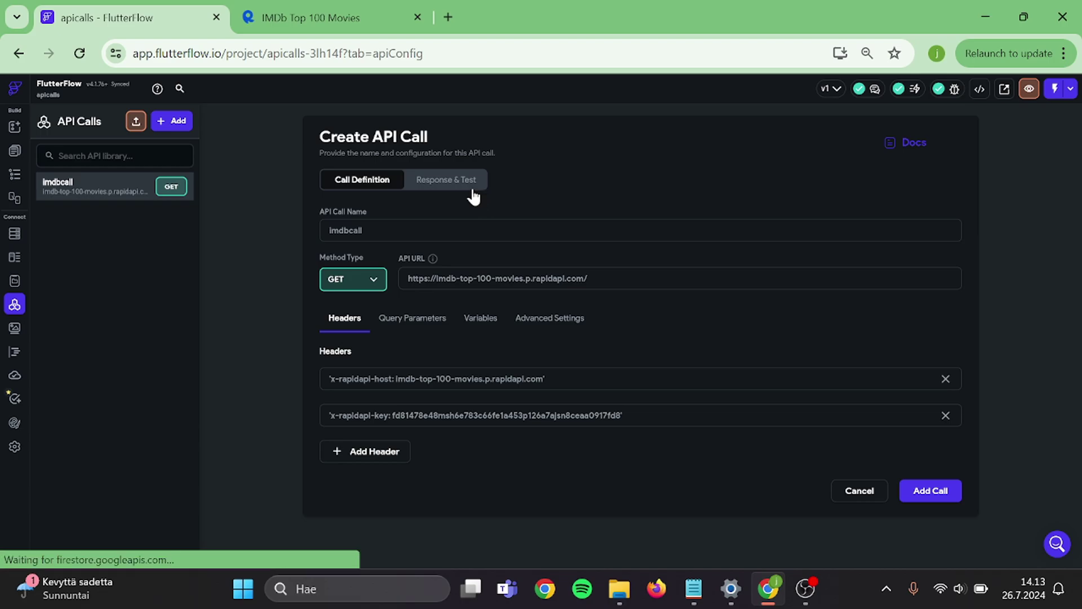
- Test imdbcall with its two headers, check the response and recommended JSON paths, and add the call to the project
{"action": "left_click", "coordinate": [451, 180]}
{"action": "left_click", "coordinate": [925, 180]}
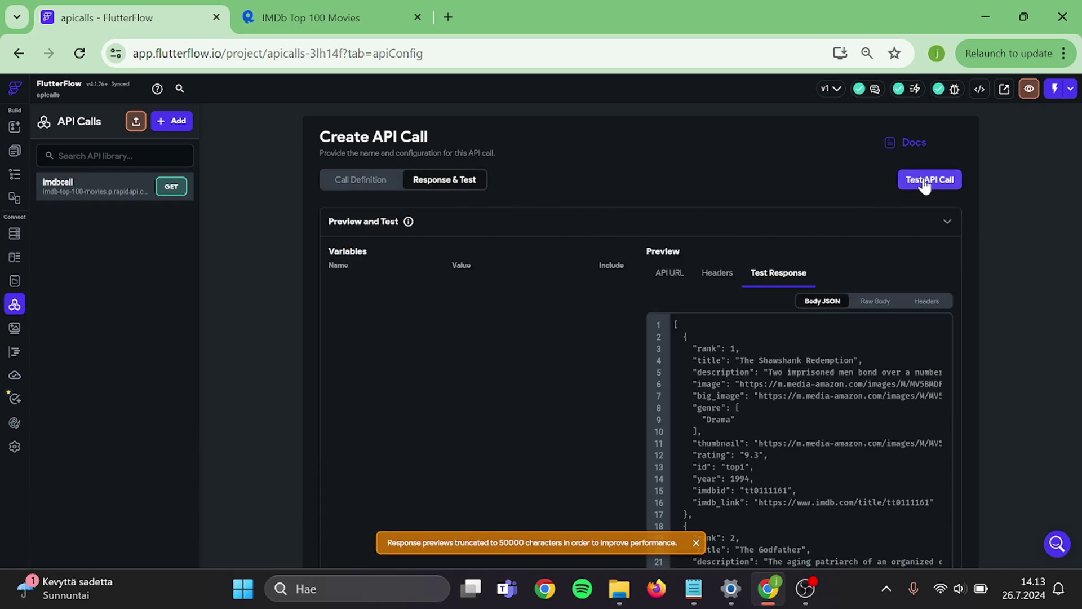
{"action": "scroll", "coordinate": [799, 440], "scroll_direction": "down", "scroll_amount": 5}
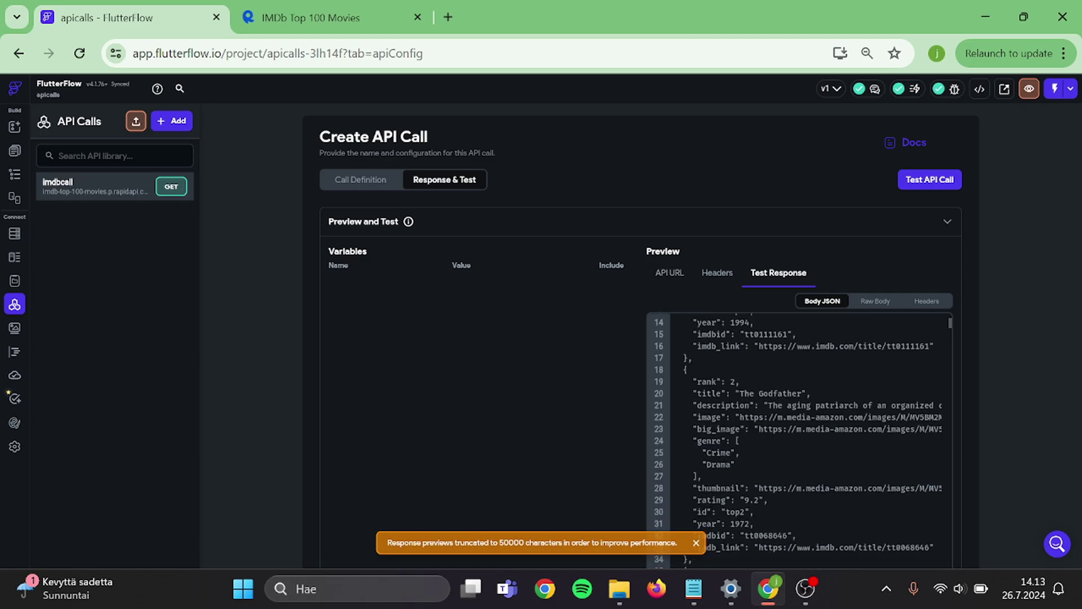
{"action": "scroll", "coordinate": [583, 397], "scroll_direction": "down", "scroll_amount": 10}
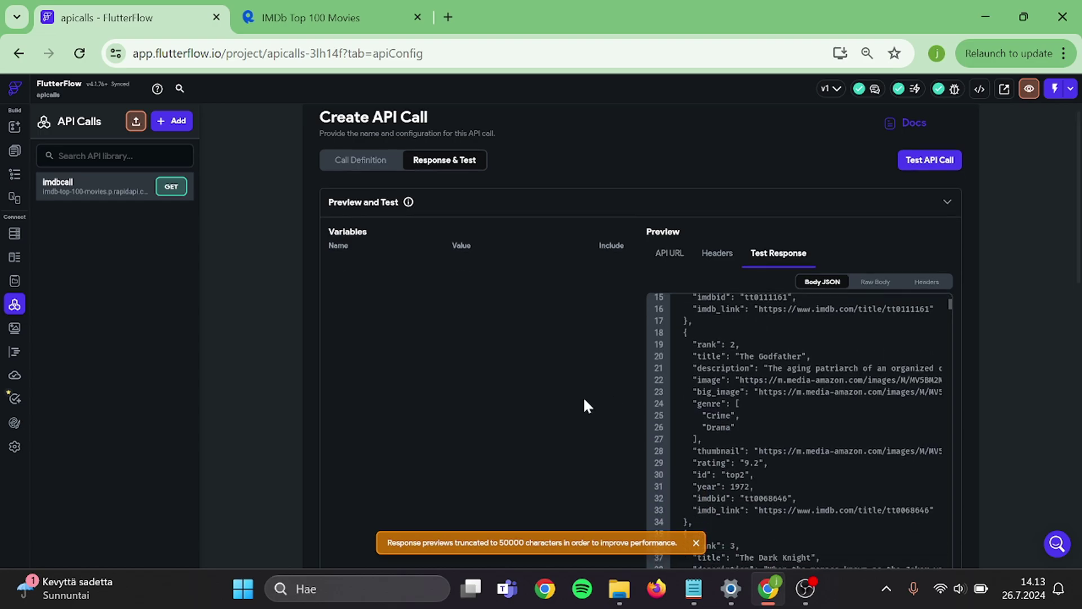
{"action": "scroll", "coordinate": [454, 235], "scroll_direction": "down", "scroll_amount": 5}
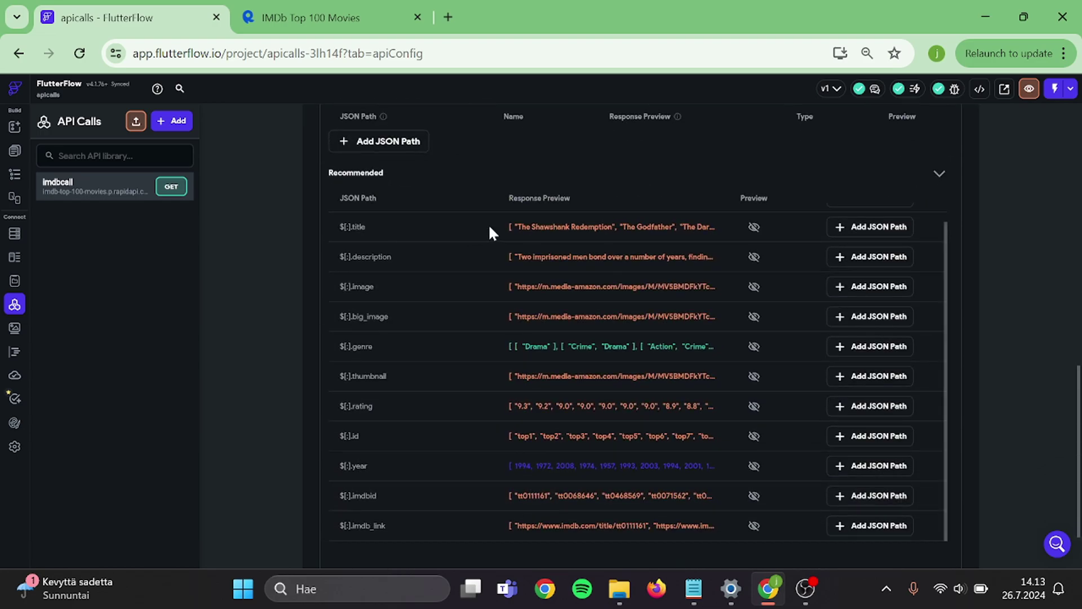
{"action": "scroll", "coordinate": [560, 260], "scroll_direction": "down", "scroll_amount": 2}
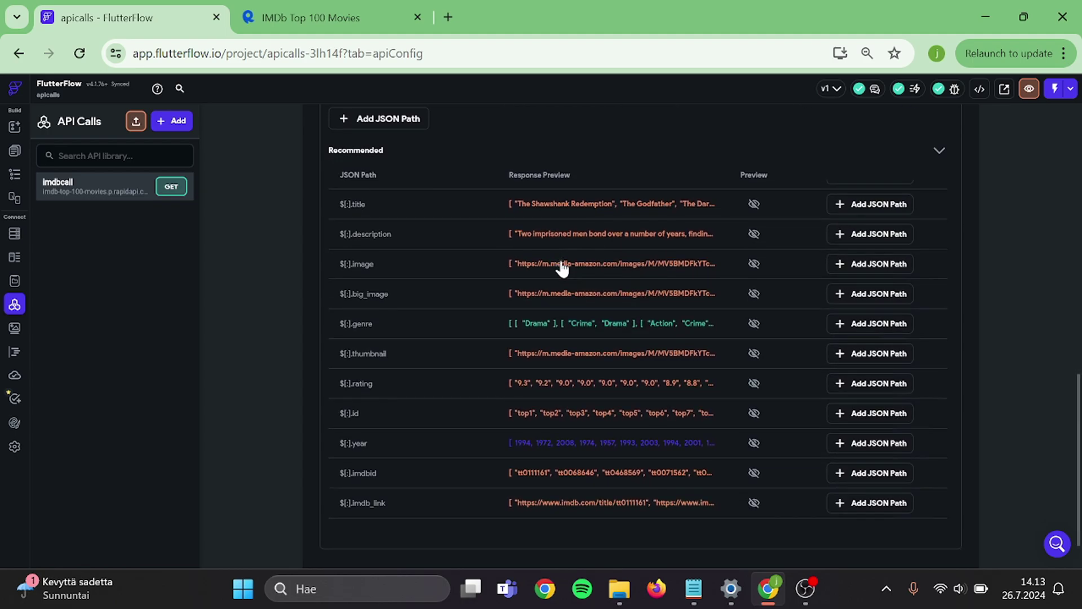
{"action": "scroll", "coordinate": [561, 258], "scroll_direction": "down", "scroll_amount": 2}
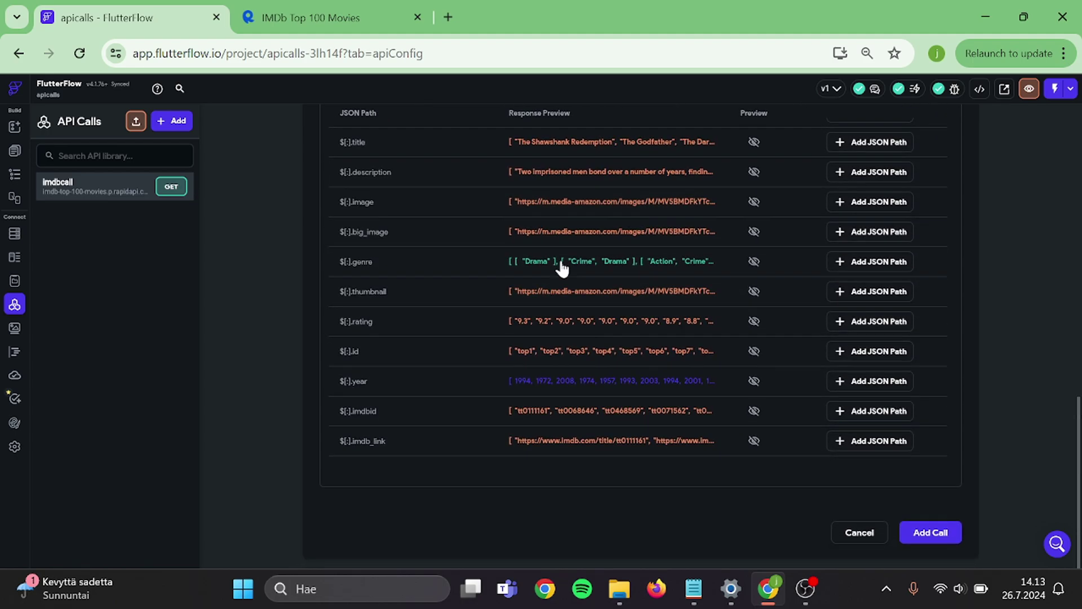
{"action": "left_click", "coordinate": [922, 536]}
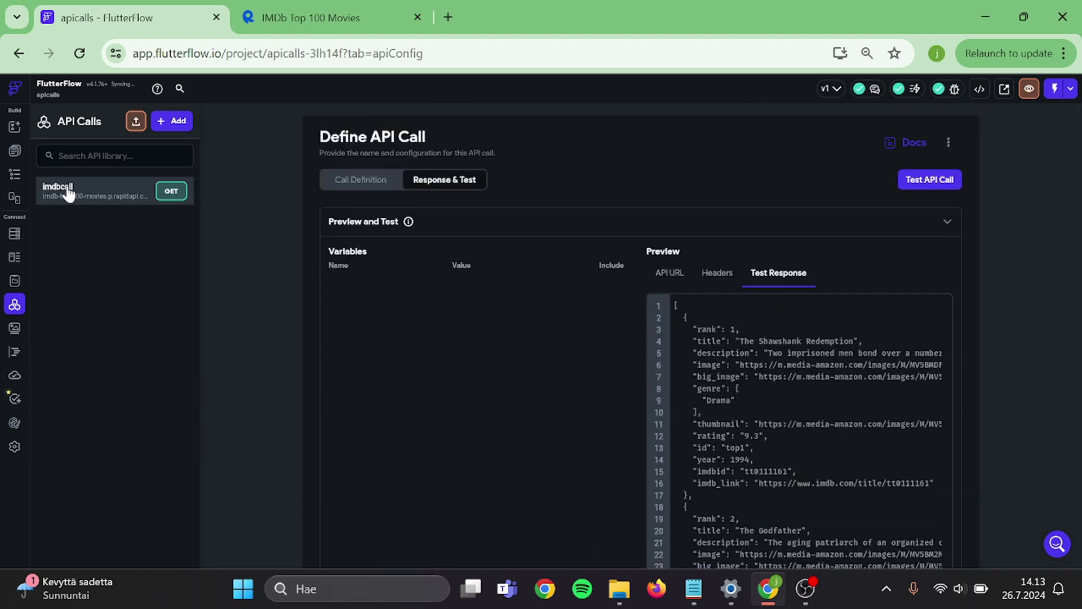
- Find the ListView widget in the widget palette and place it in the HomePage column
{"action": "left_click", "coordinate": [13, 176]}
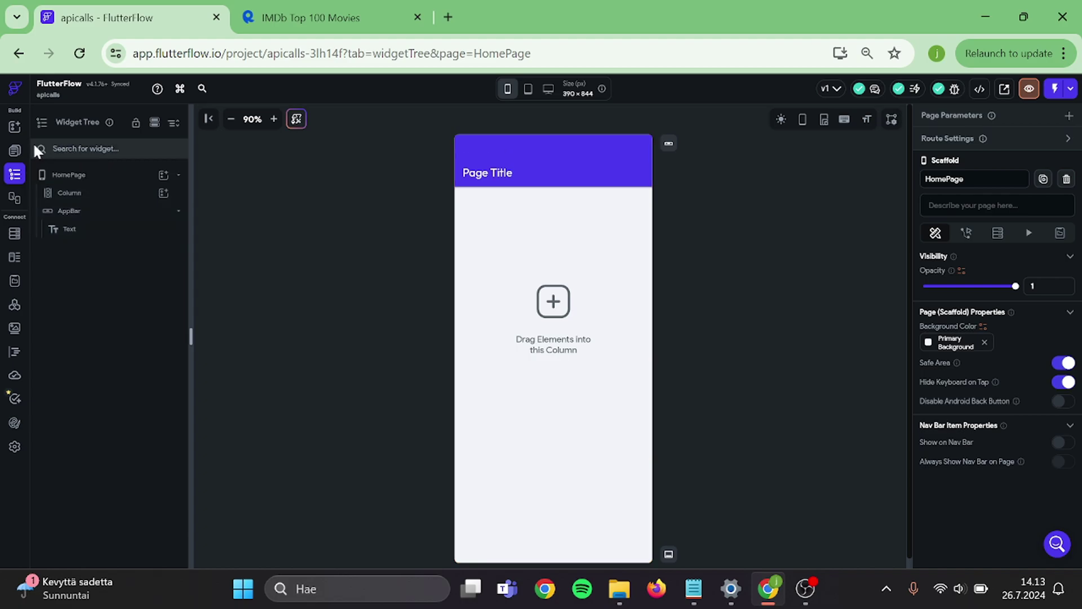
{"action": "left_click", "coordinate": [15, 127]}
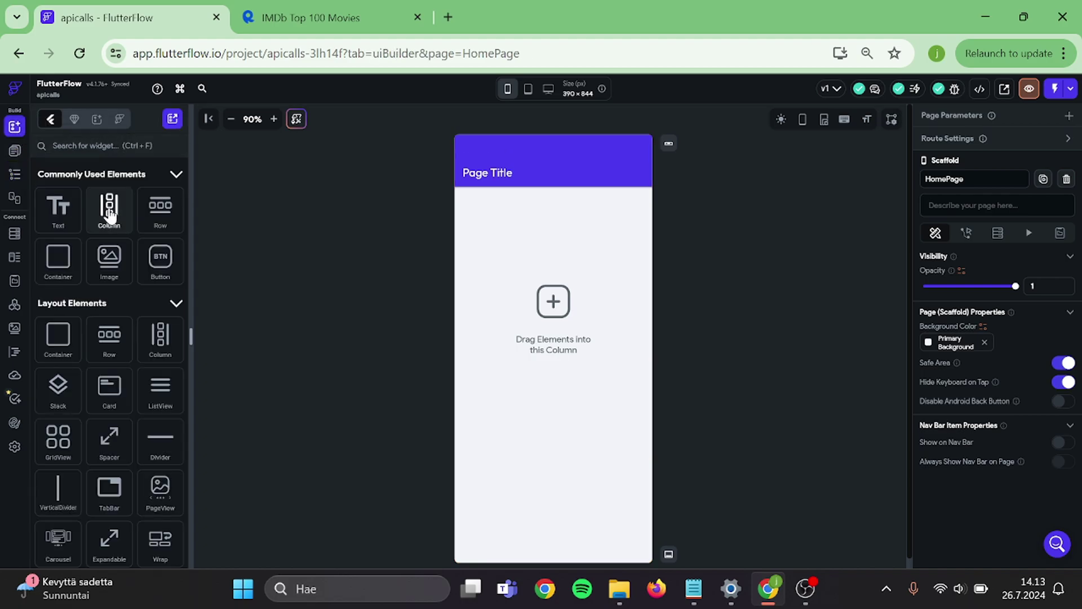
{"action": "key", "text": "ctrl+f"}
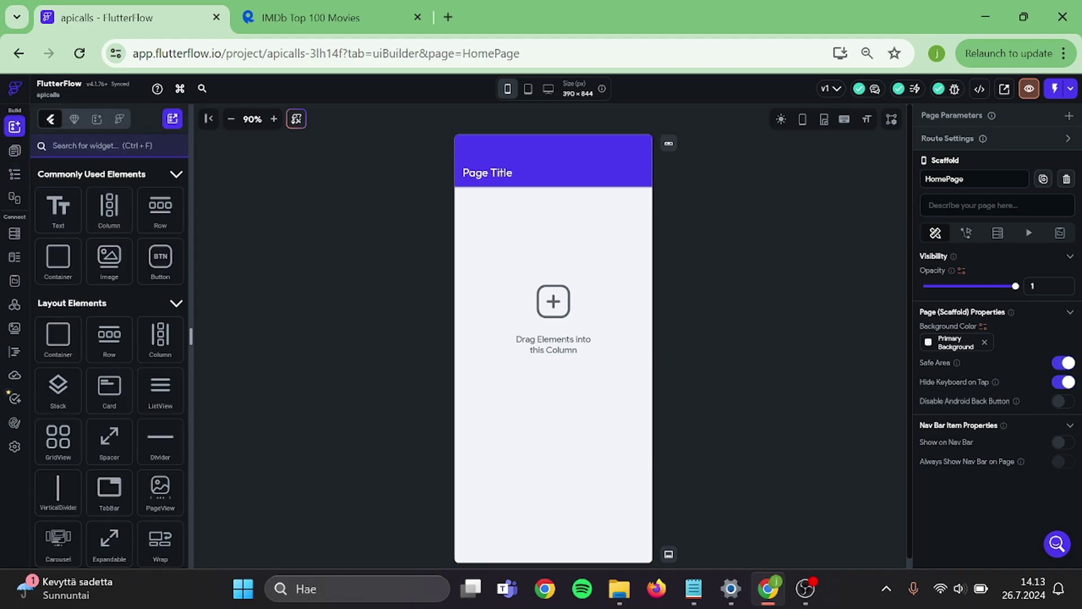
{"action": "type", "text": "list"}
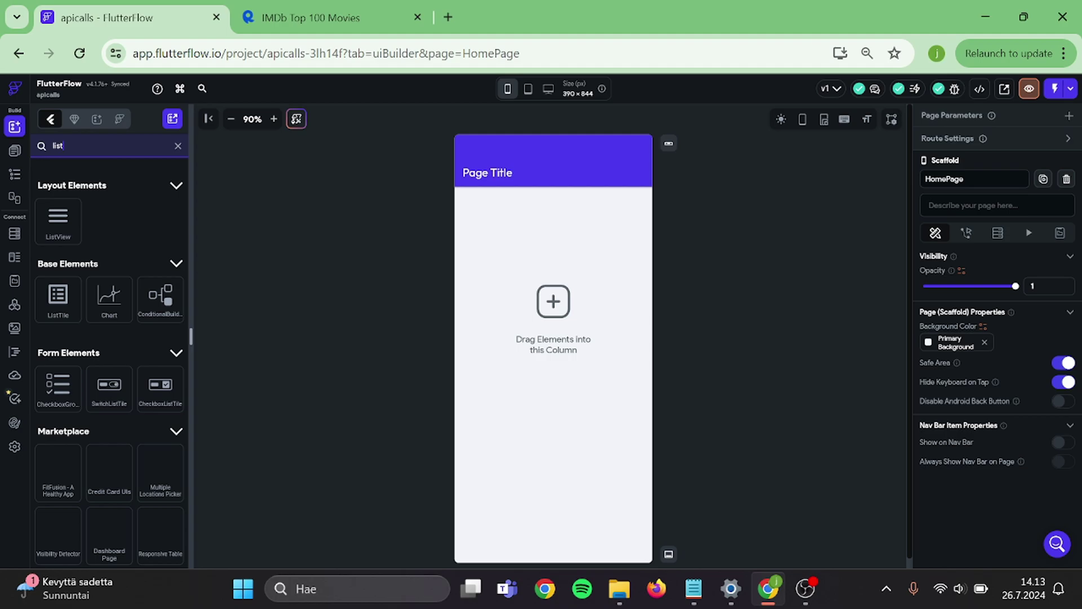
{"action": "left_click_drag", "start_coordinate": [58, 225], "coordinate": [496, 262]}
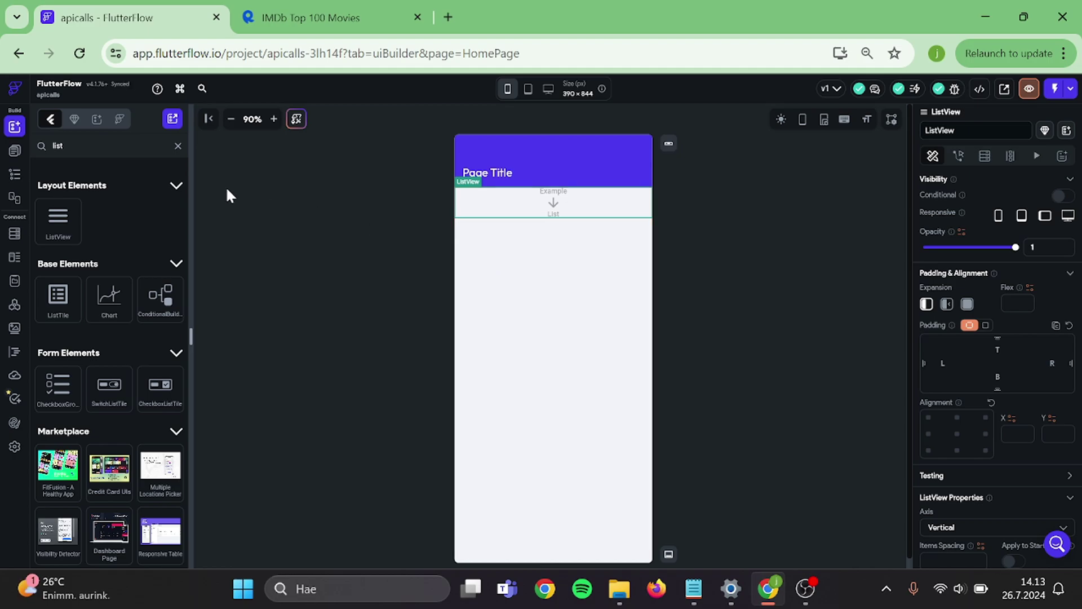
- Place a Container inside the ListView and a Column inside that Container
{"action": "double_click", "coordinate": [116, 145]}
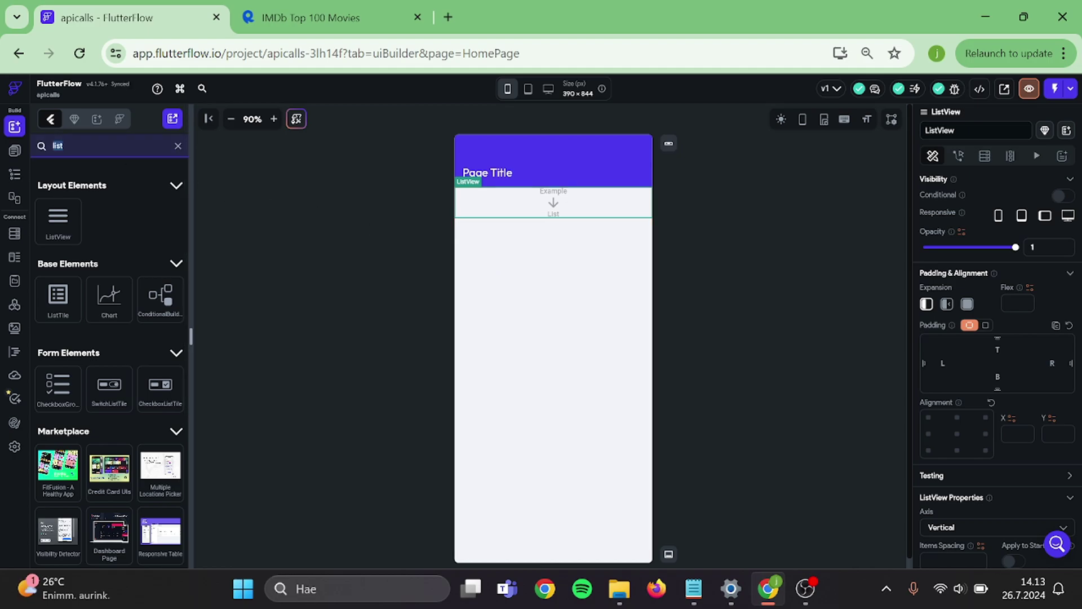
{"action": "type", "text": "container"}
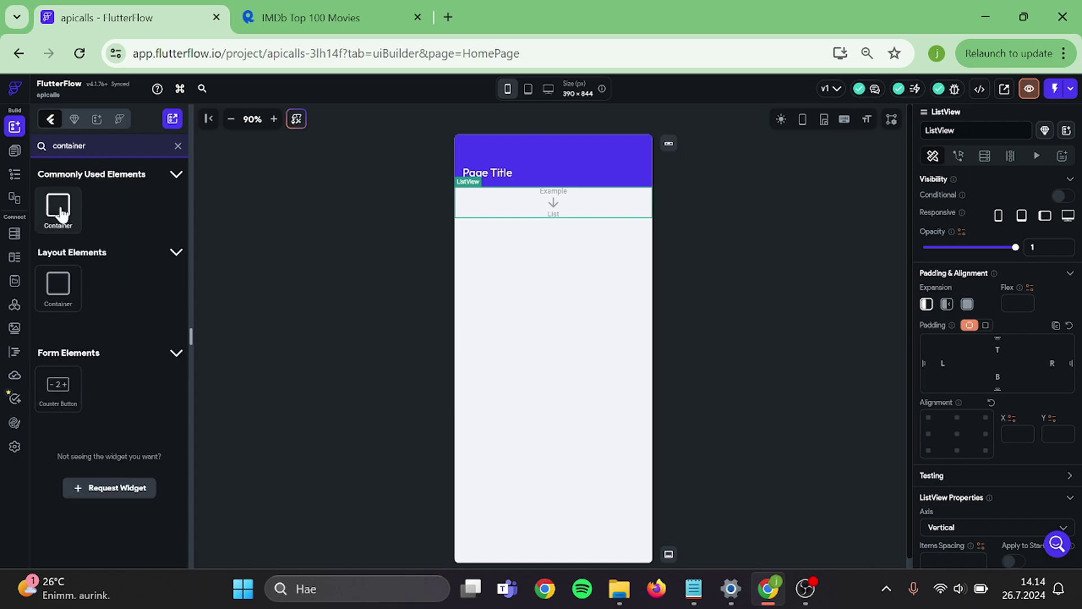
{"action": "left_click_drag", "start_coordinate": [61, 215], "coordinate": [479, 206]}
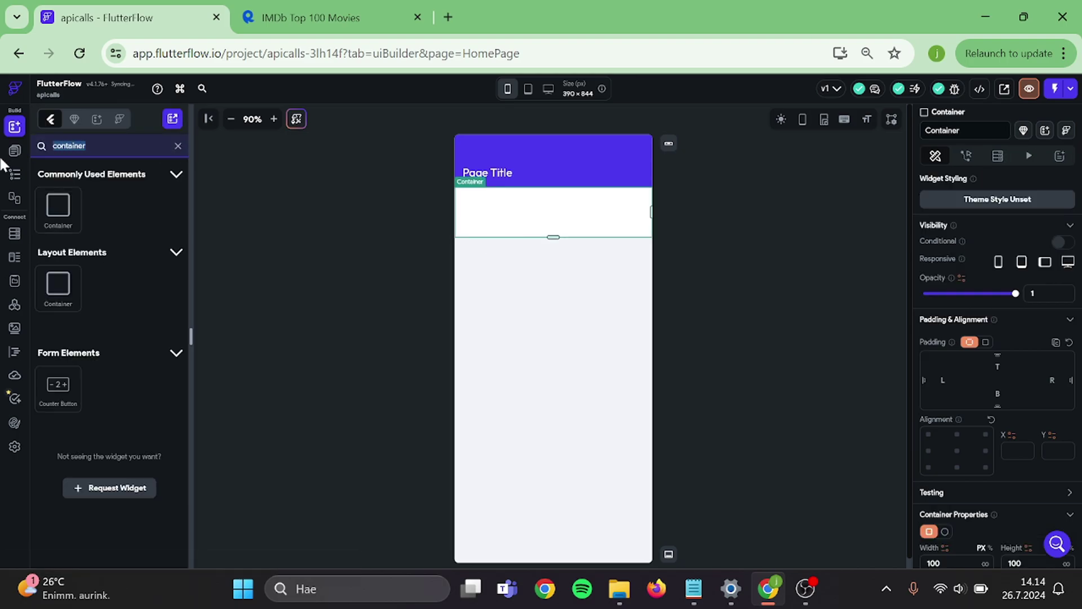
{"action": "type", "text": "column"}
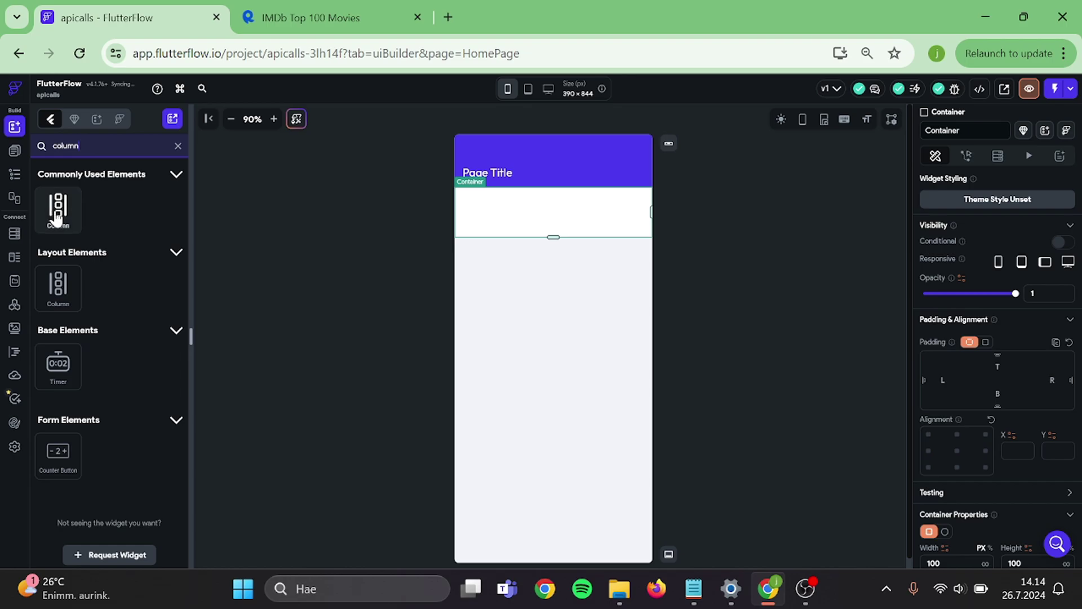
{"action": "left_click_drag", "start_coordinate": [56, 219], "coordinate": [481, 222]}
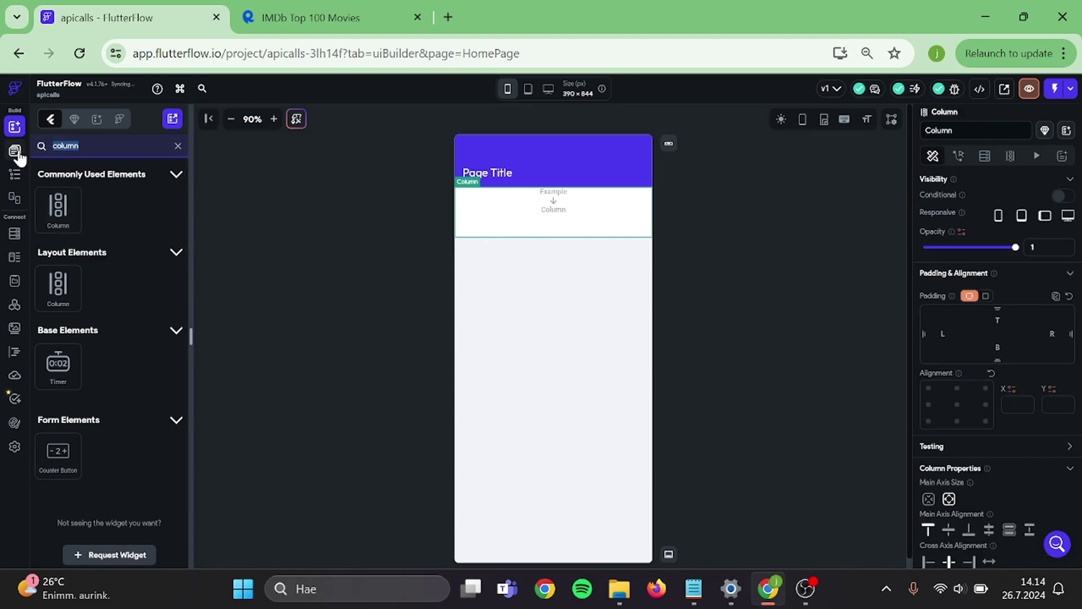
- Place a Text widget inside the Container's Column and duplicate it
{"action": "type", "text": "text"}
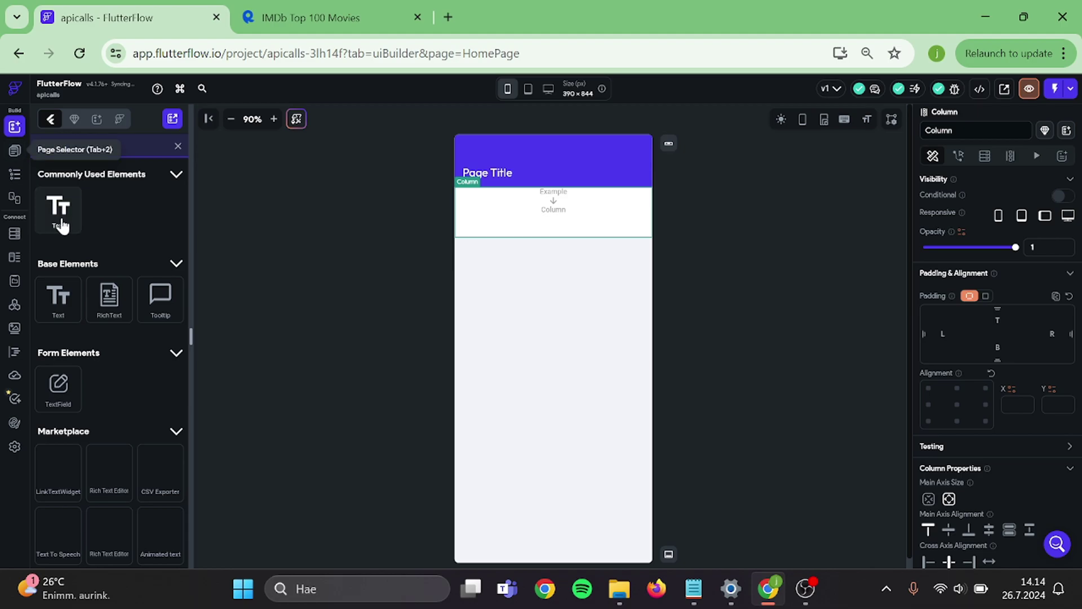
{"action": "left_click_drag", "start_coordinate": [298, 216], "coordinate": [489, 207]}
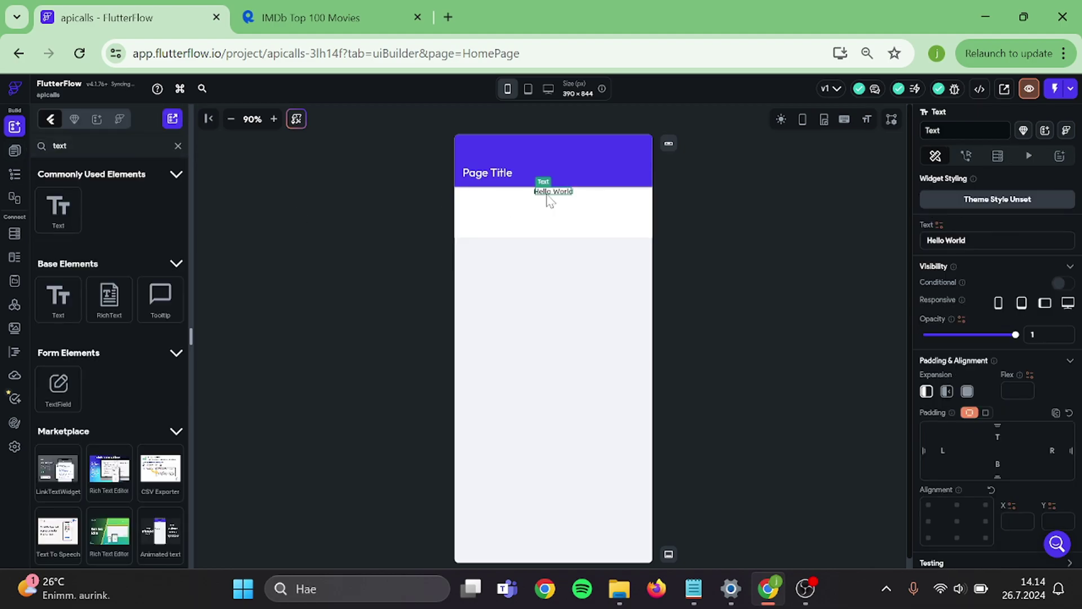
{"action": "right_click", "coordinate": [551, 198]}
{"action": "left_click", "coordinate": [590, 240]}
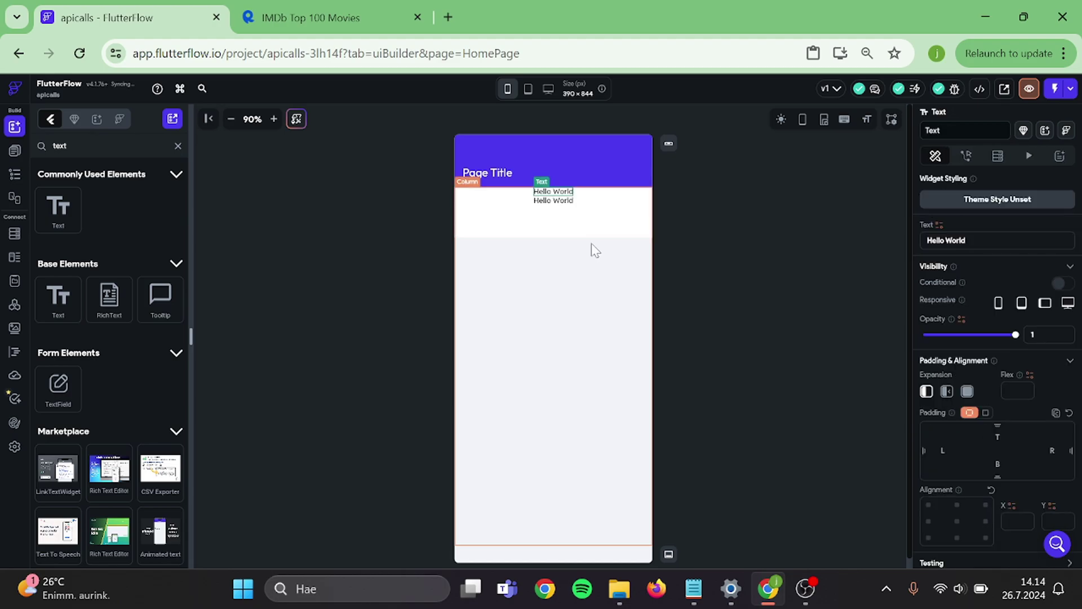
- Set the font size of the first Text in the Container's Column to 24
{"action": "scroll", "coordinate": [993, 415], "scroll_direction": "down", "scroll_amount": 5}
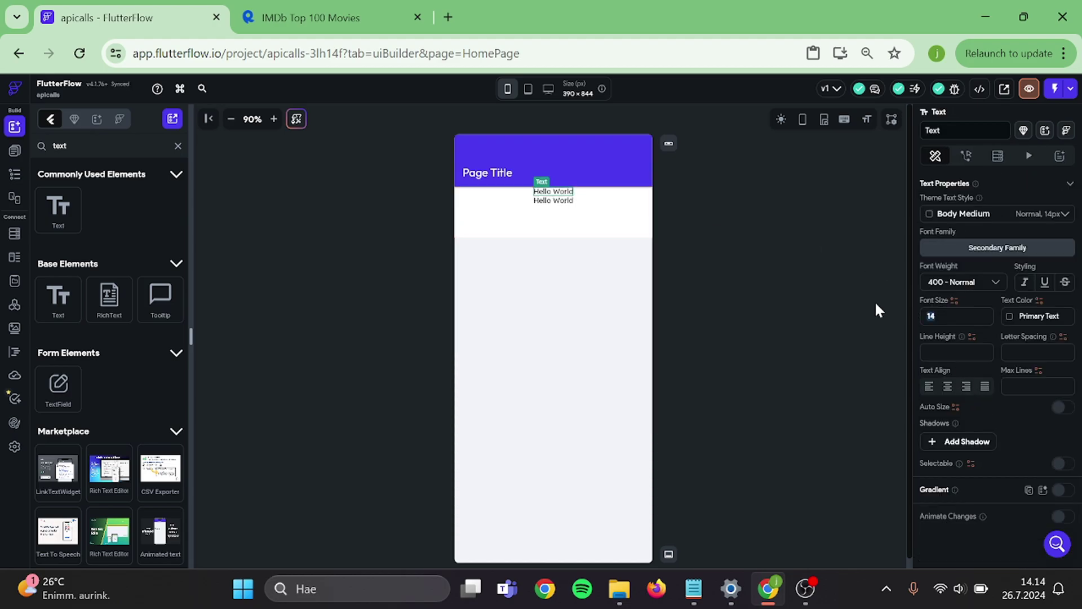
{"action": "type", "text": "24"}
{"action": "left_click", "coordinate": [844, 288]}
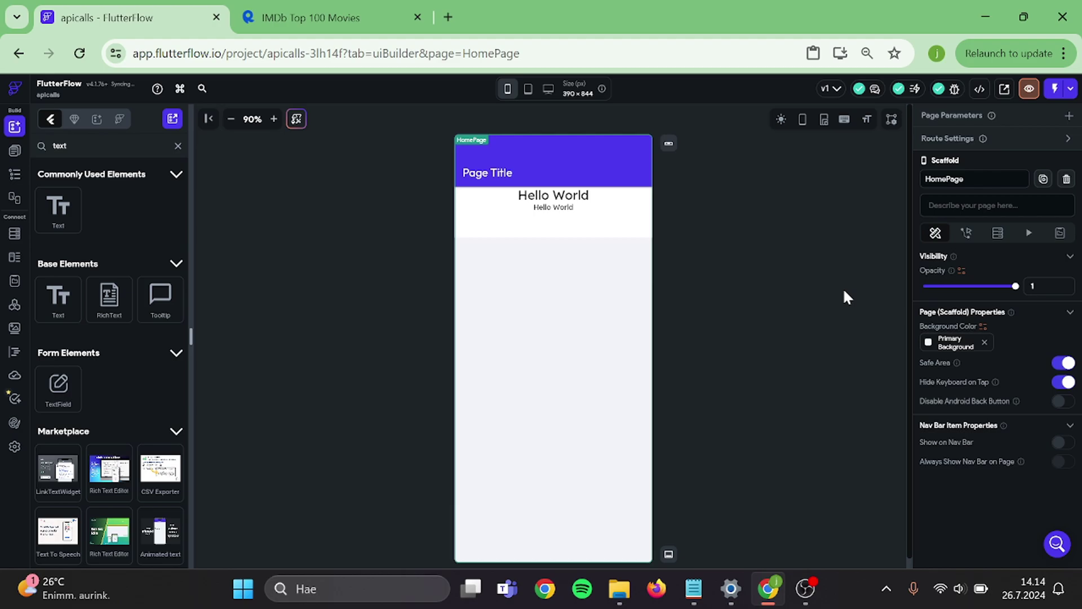
- Set the ListView's Container to infinite width and clear its height value
{"action": "left_click", "coordinate": [635, 235]}
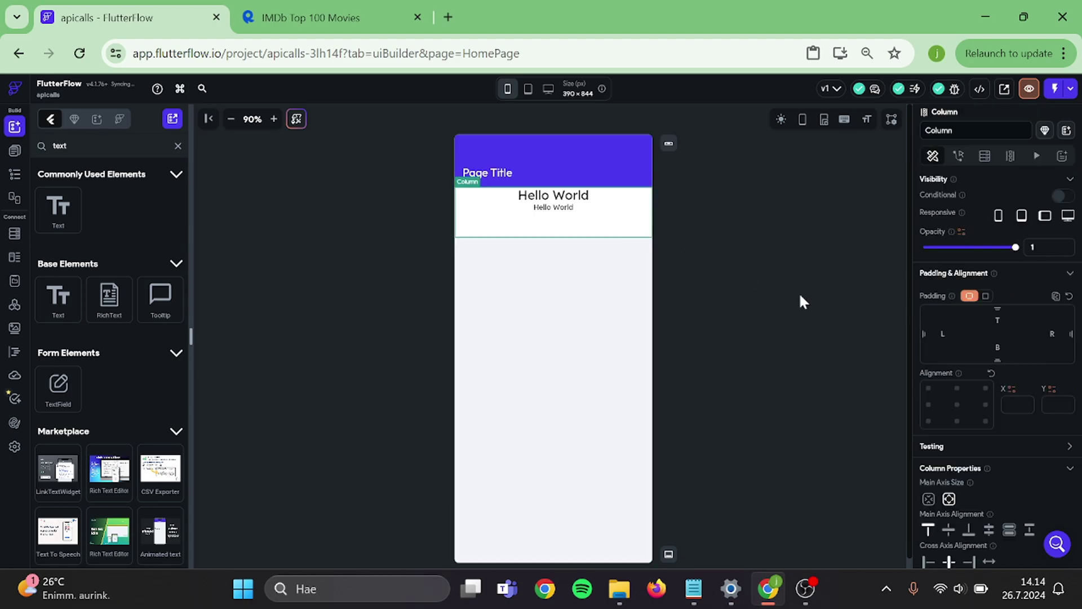
{"action": "left_click", "coordinate": [13, 176]}
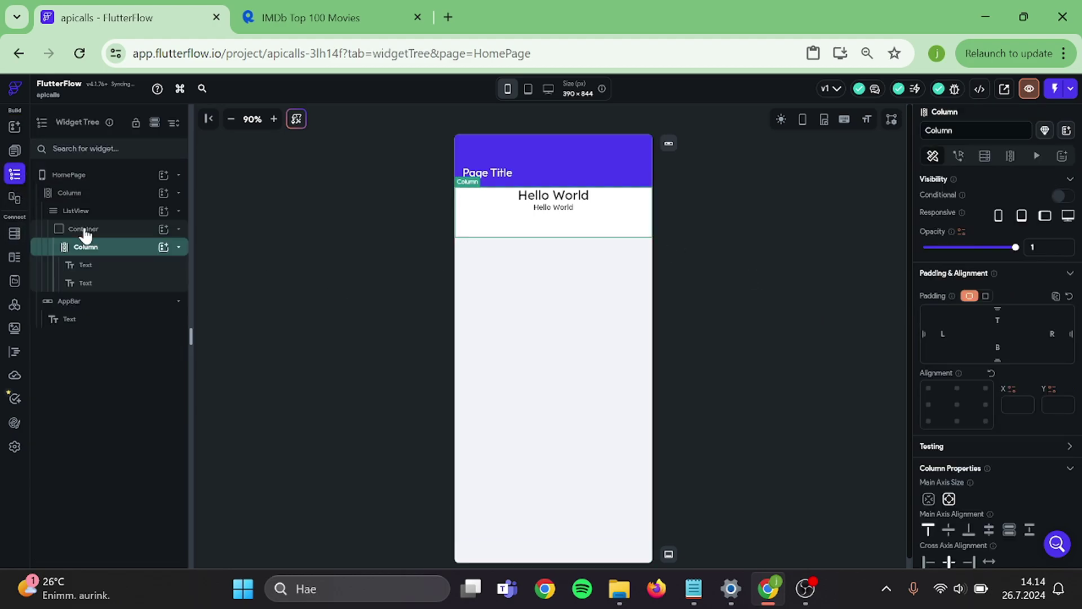
{"action": "left_click", "coordinate": [85, 236]}
{"action": "scroll", "coordinate": [988, 312], "scroll_direction": "down", "scroll_amount": 4}
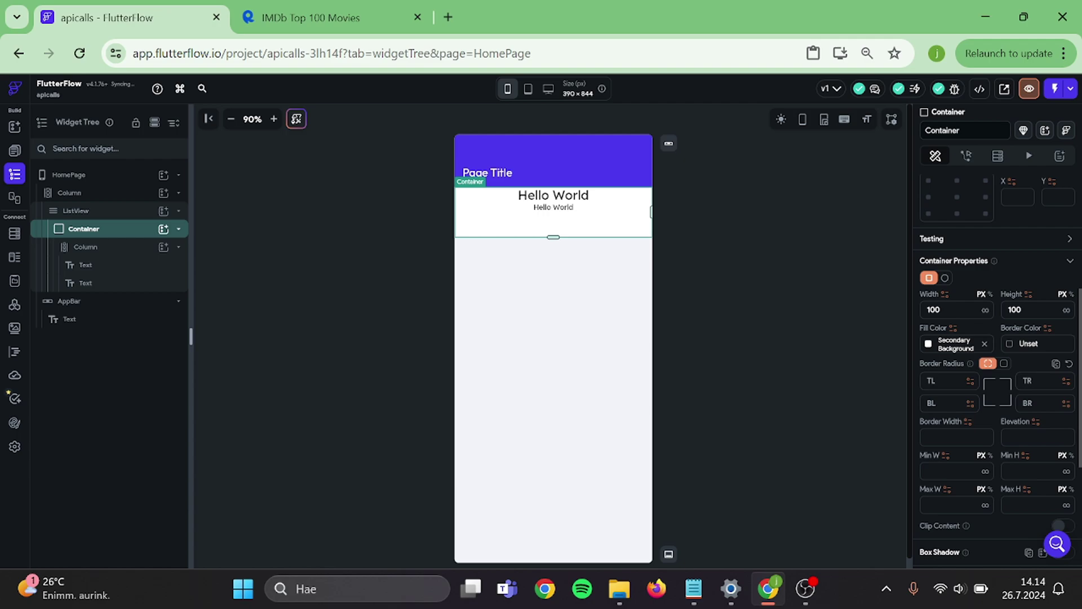
{"action": "left_click", "coordinate": [986, 310]}
{"action": "left_click_drag", "start_coordinate": [1035, 310], "coordinate": [936, 320]}
{"action": "key", "text": "BackSpace"}
{"action": "left_click", "coordinate": [664, 198]}
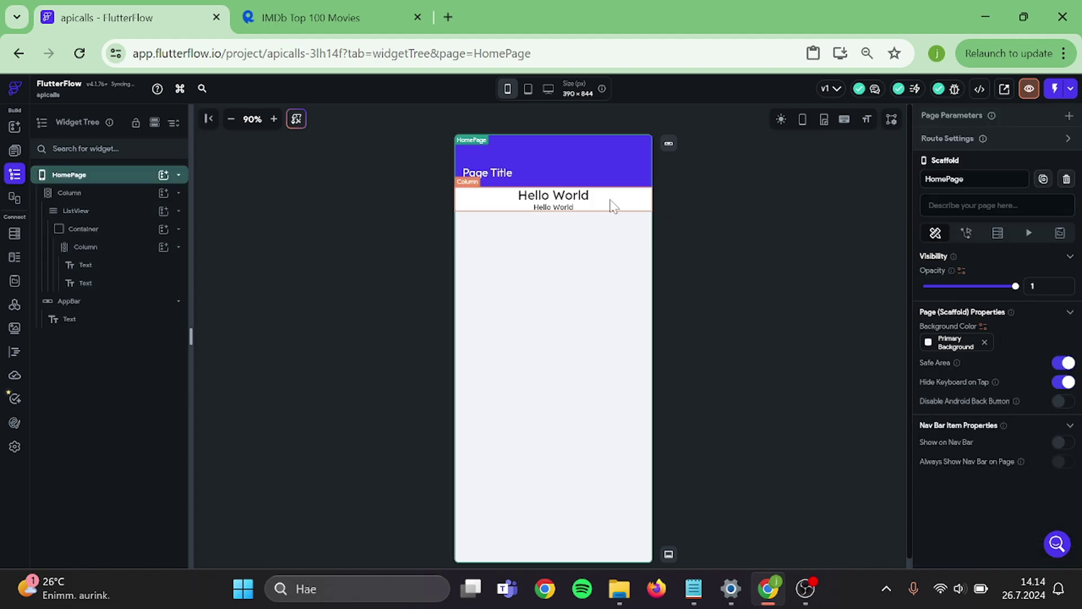
- Set the top and bottom padding of the Column inside the Container to 15
{"action": "left_click", "coordinate": [607, 205]}
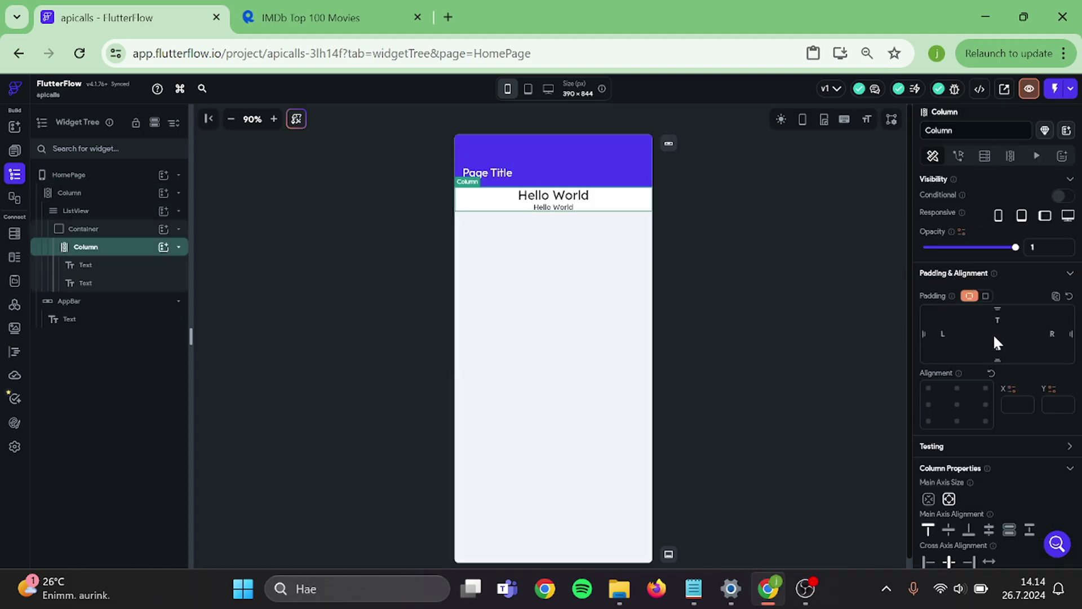
{"action": "left_click", "coordinate": [995, 338]}
{"action": "type", "text": "15"}
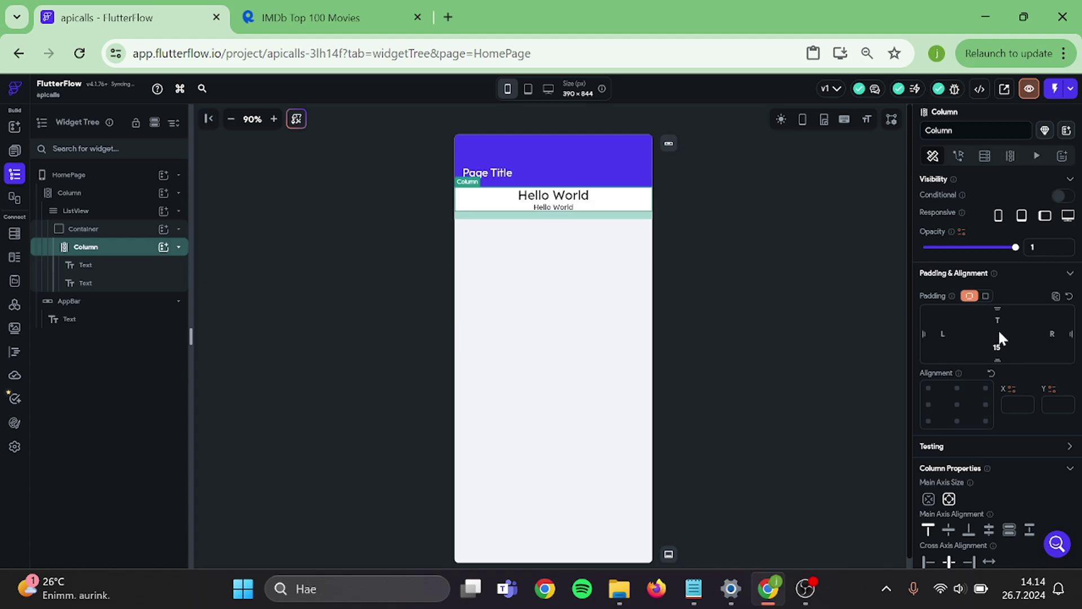
{"action": "left_click", "coordinate": [715, 216]}
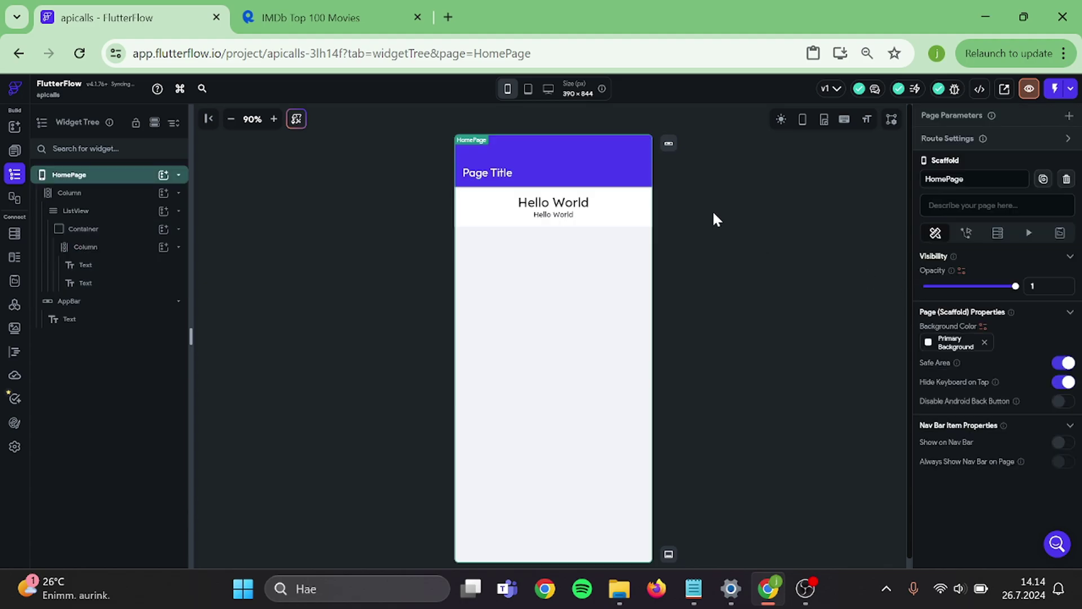
- Give the ListView's Container a grey border colour of #737373
{"action": "left_click", "coordinate": [649, 228]}
{"action": "scroll", "coordinate": [998, 338], "scroll_direction": "down", "scroll_amount": 5}
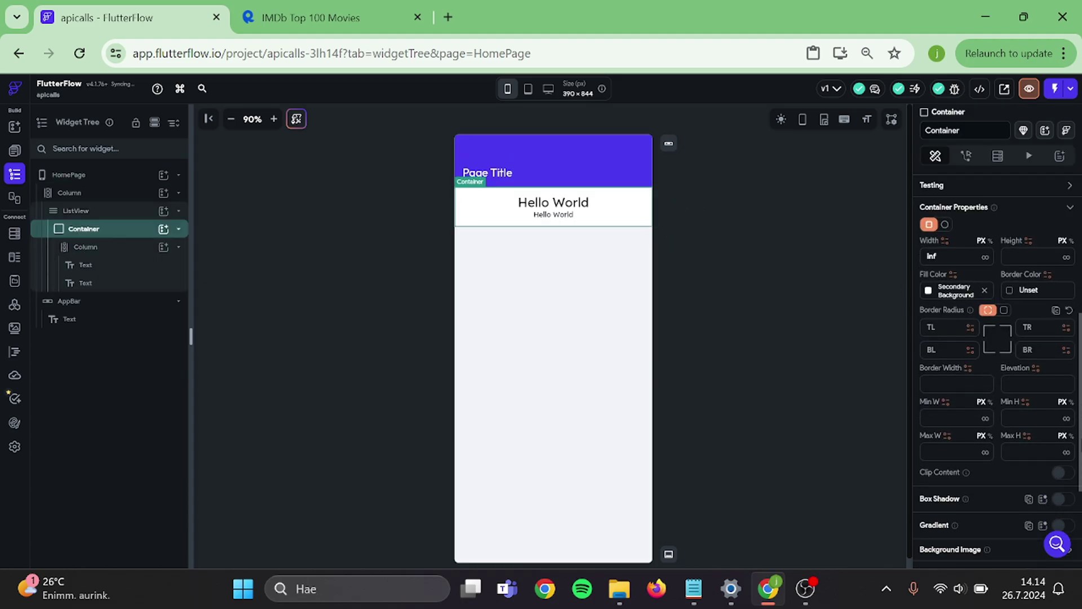
{"action": "left_click", "coordinate": [1008, 293]}
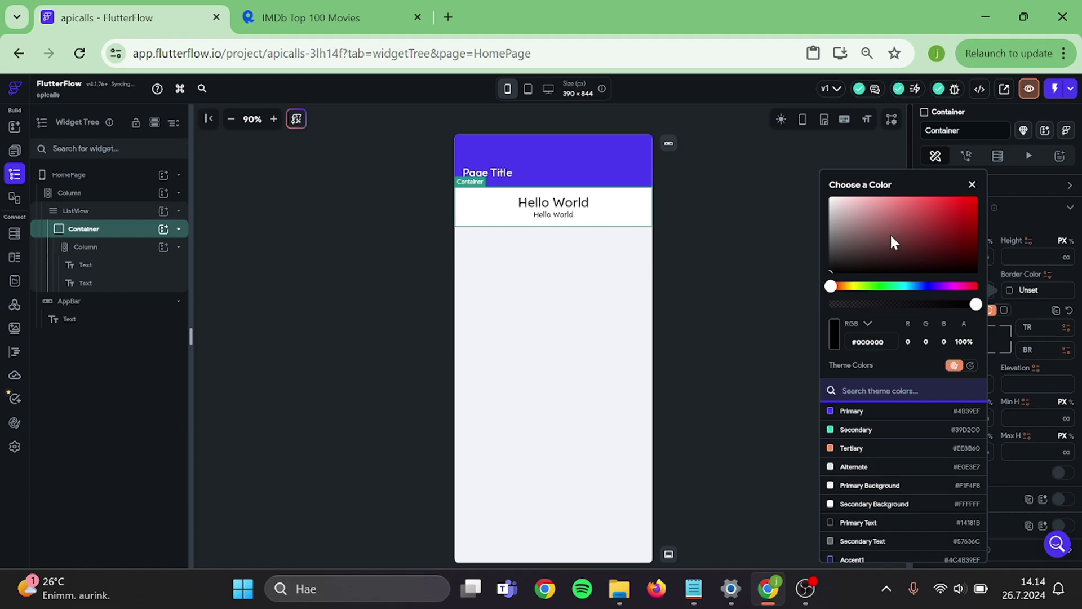
{"action": "left_click_drag", "start_coordinate": [891, 233], "coordinate": [809, 235]}
{"action": "left_click", "coordinate": [786, 250]}
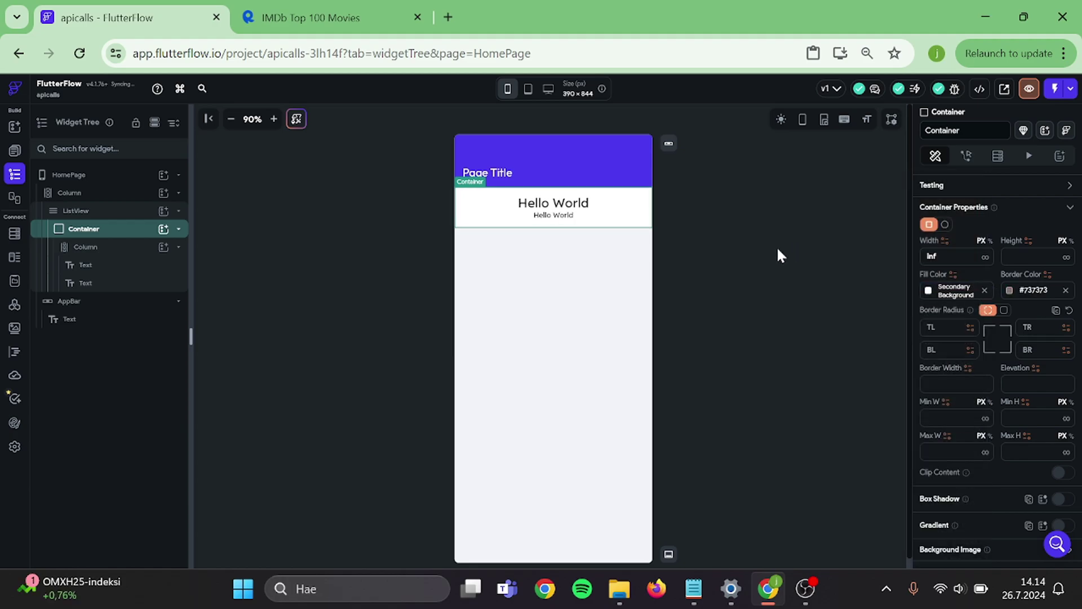
{"action": "left_click", "coordinate": [767, 252]}
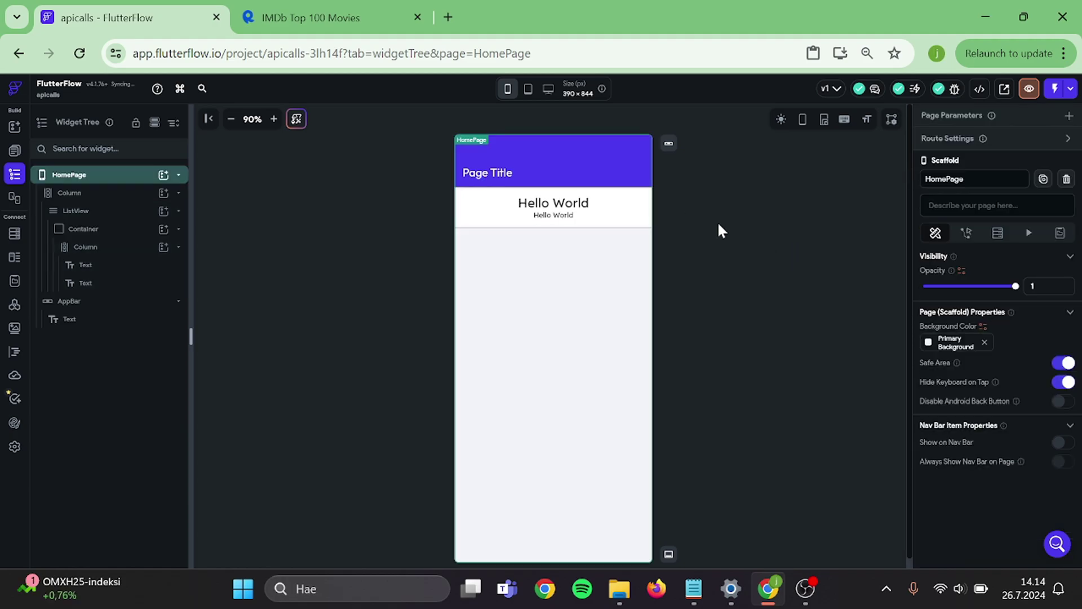
- Add a backend query to the ListView with query type API Call, using the call imdbcall
{"action": "left_click", "coordinate": [127, 216]}
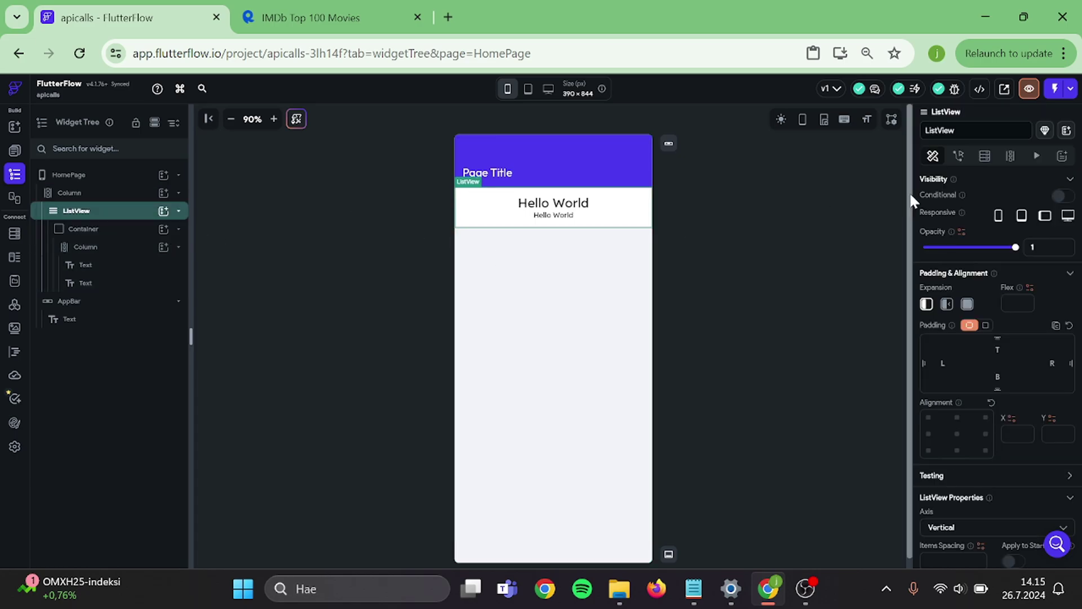
{"action": "left_click", "coordinate": [982, 162]}
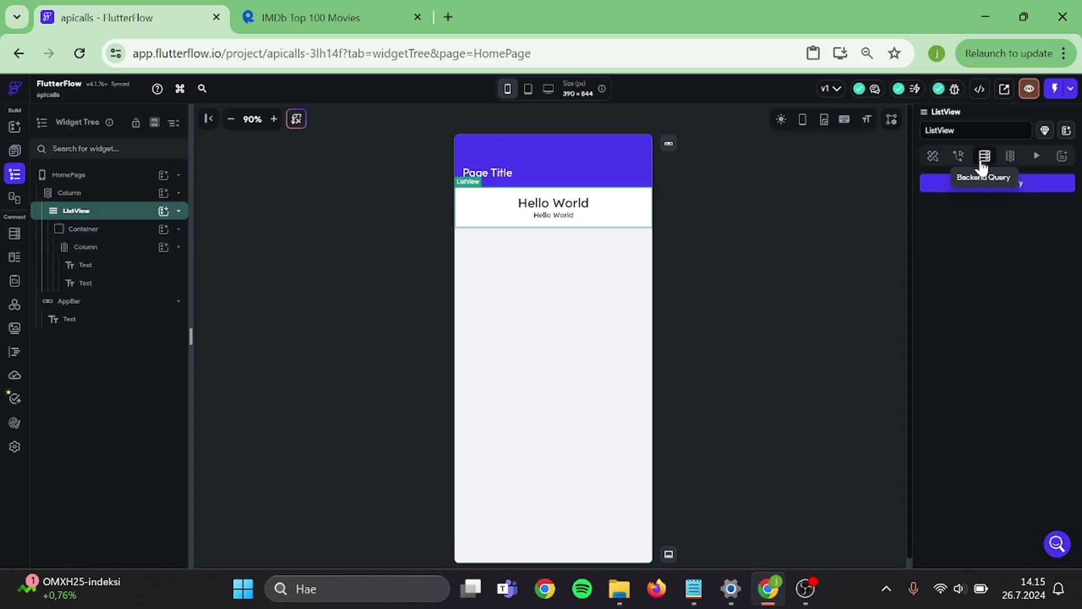
{"action": "left_click", "coordinate": [936, 184]}
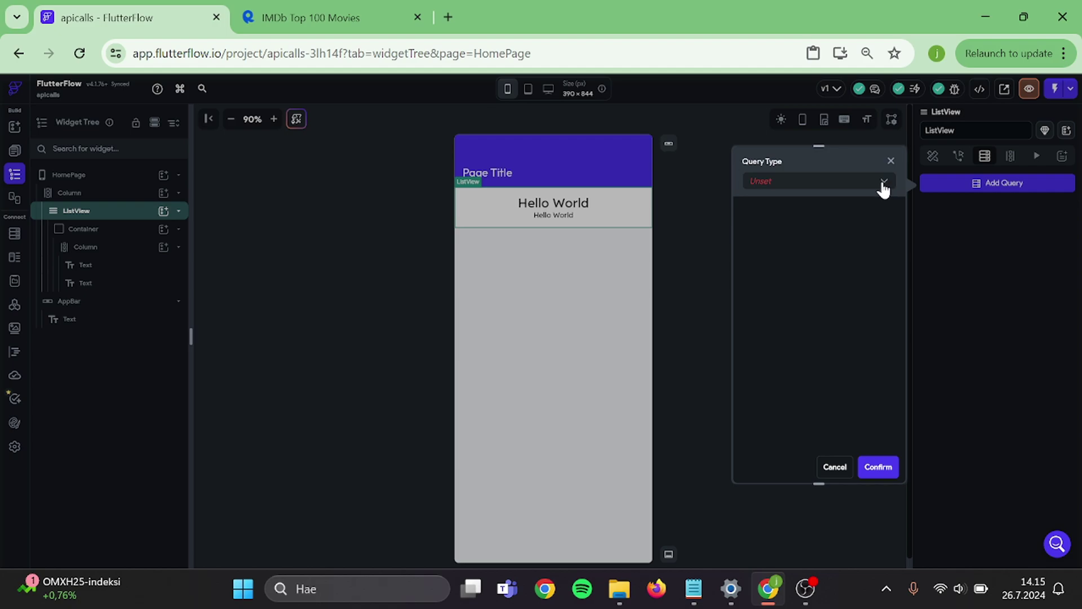
{"action": "left_click", "coordinate": [883, 181]}
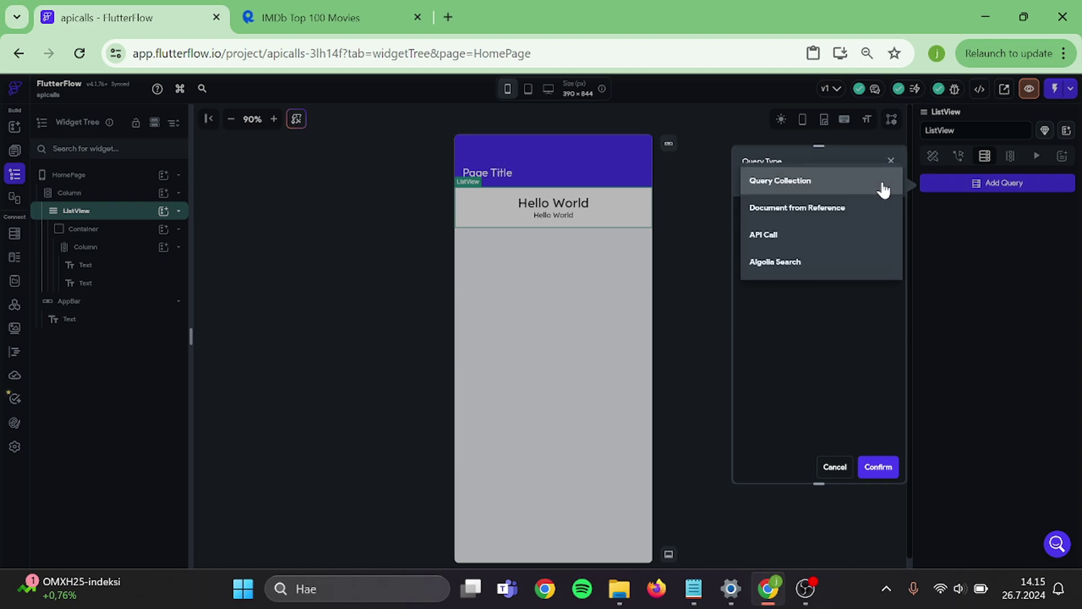
{"action": "left_click", "coordinate": [812, 236]}
{"action": "left_click", "coordinate": [812, 228]}
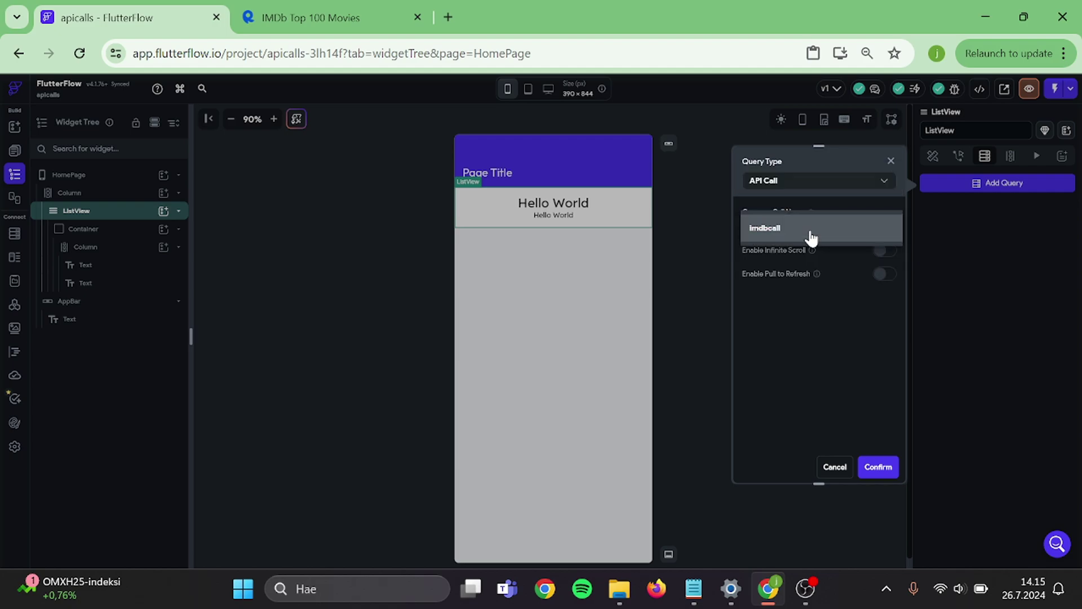
{"action": "left_click", "coordinate": [811, 231]}
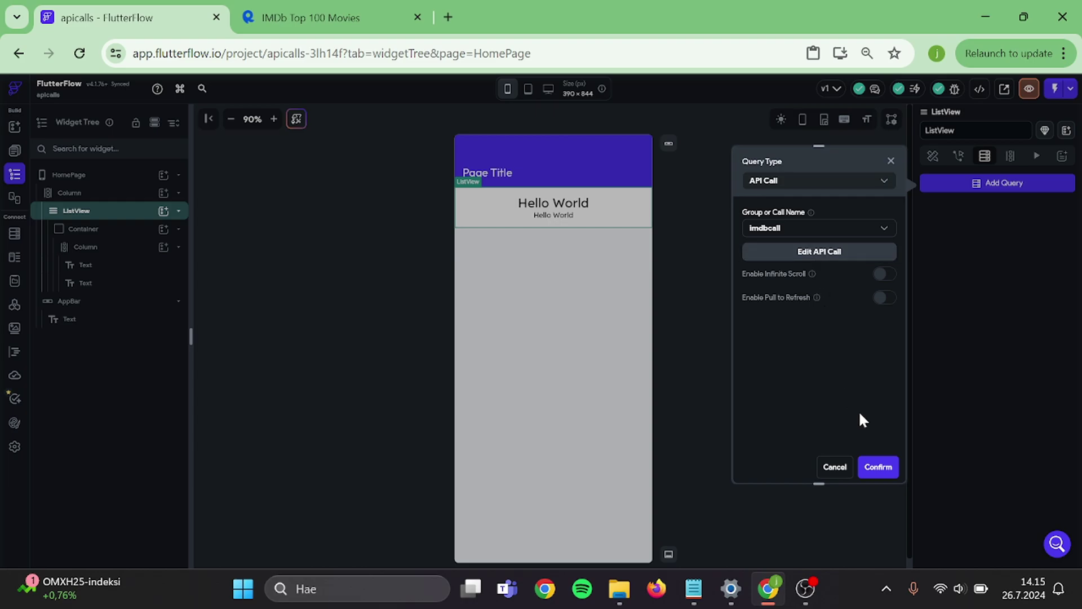
{"action": "left_click", "coordinate": [878, 466]}
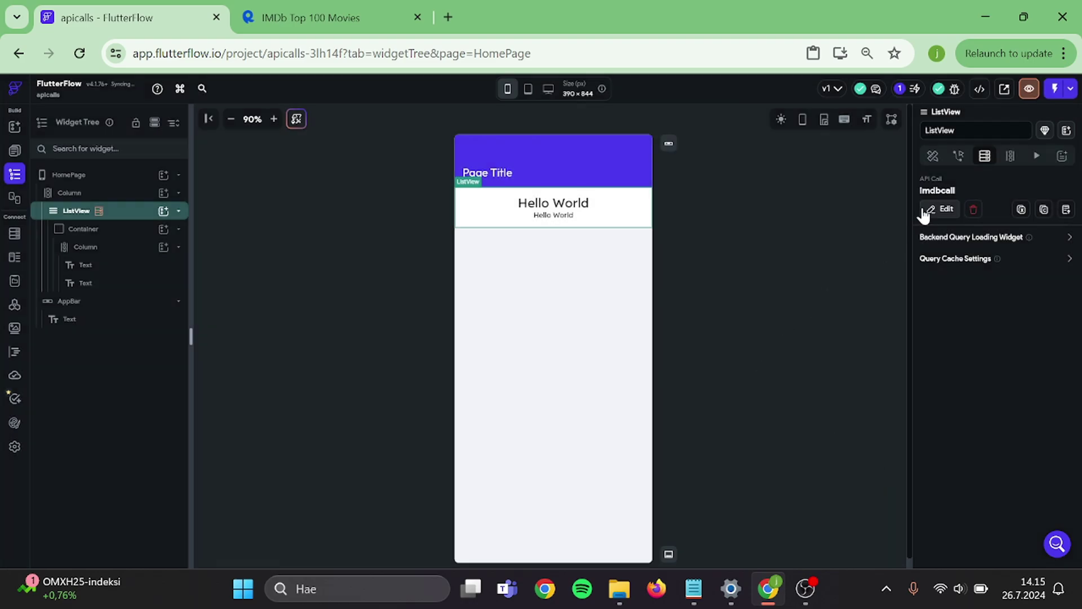
- Start generating the ListView's children dynamically, naming the variable "variable" and limiting the maximum items to 15
{"action": "left_click", "coordinate": [1009, 164]}
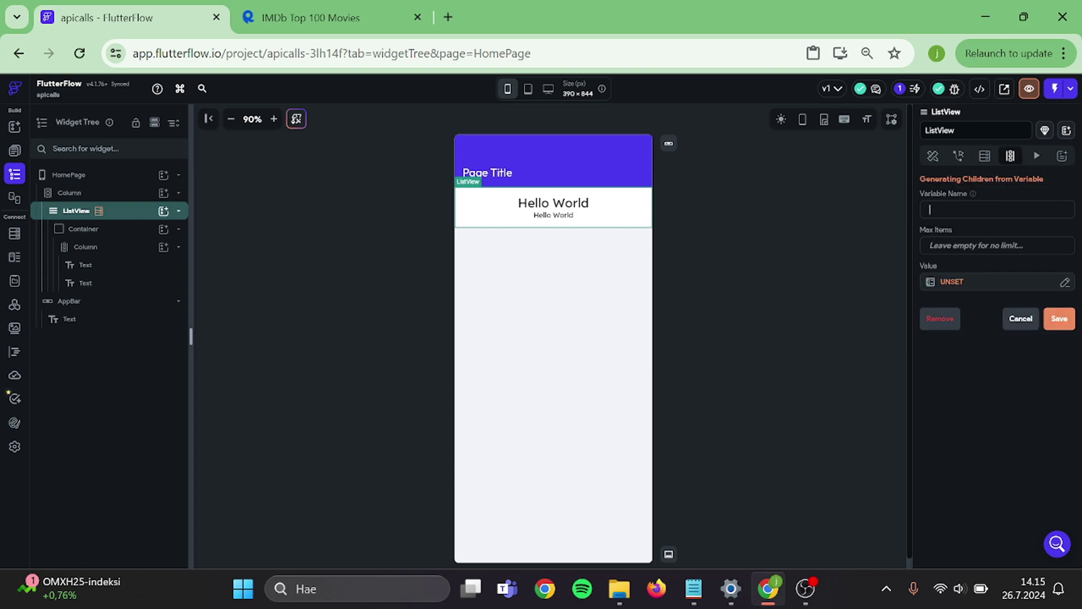
{"action": "type", "text": "variable"}
{"action": "type", "text": "15"}
- Use the imdbcall Response JSON Body as the variable's value source, with the JSON path $
{"action": "left_click", "coordinate": [941, 281]}
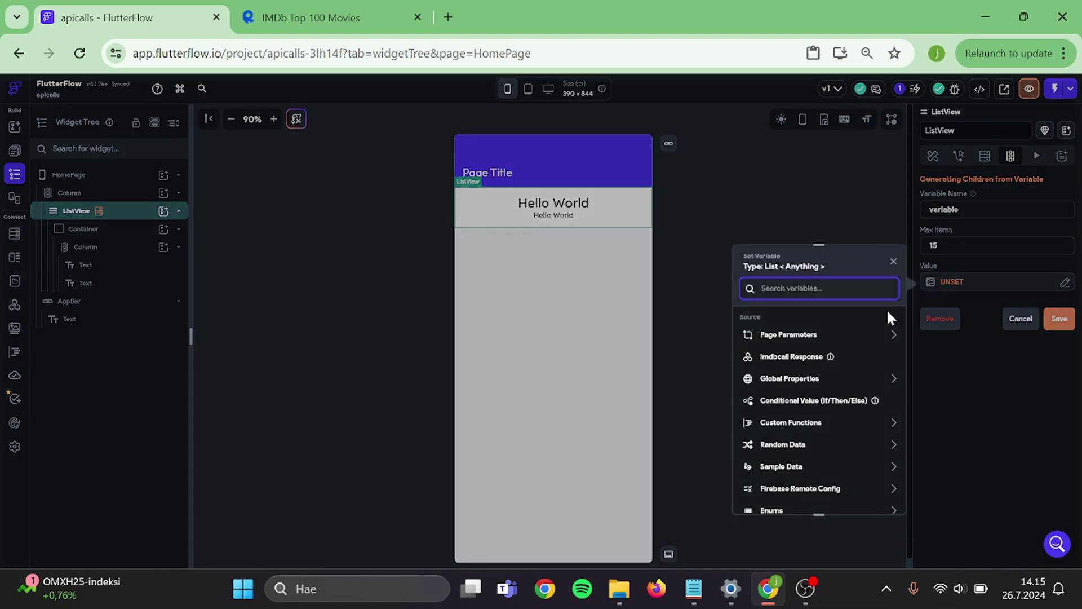
{"action": "left_click", "coordinate": [816, 359]}
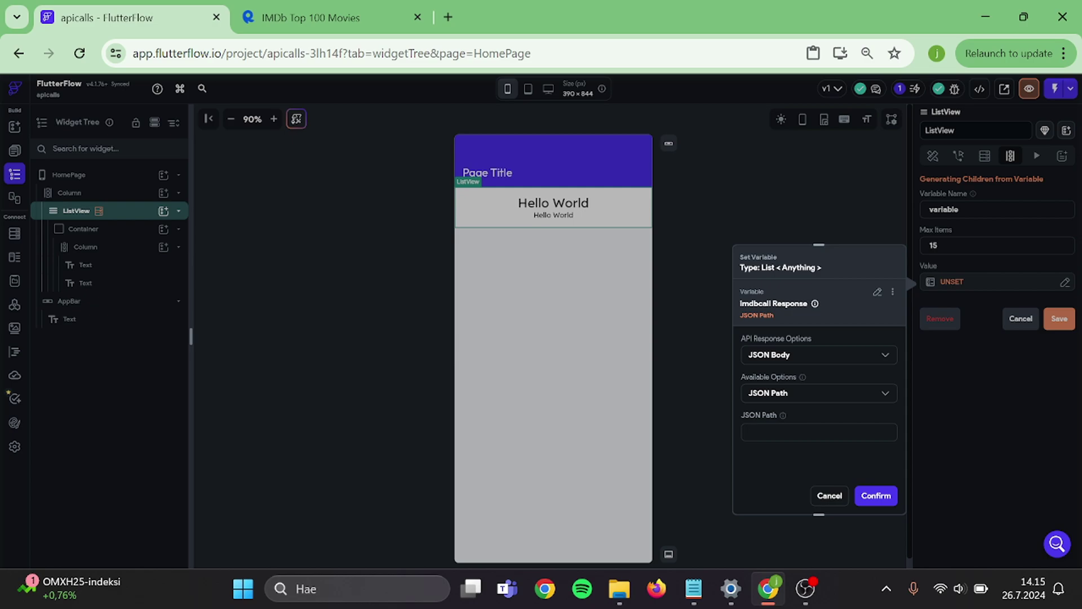
{"action": "type", "text": "$"}
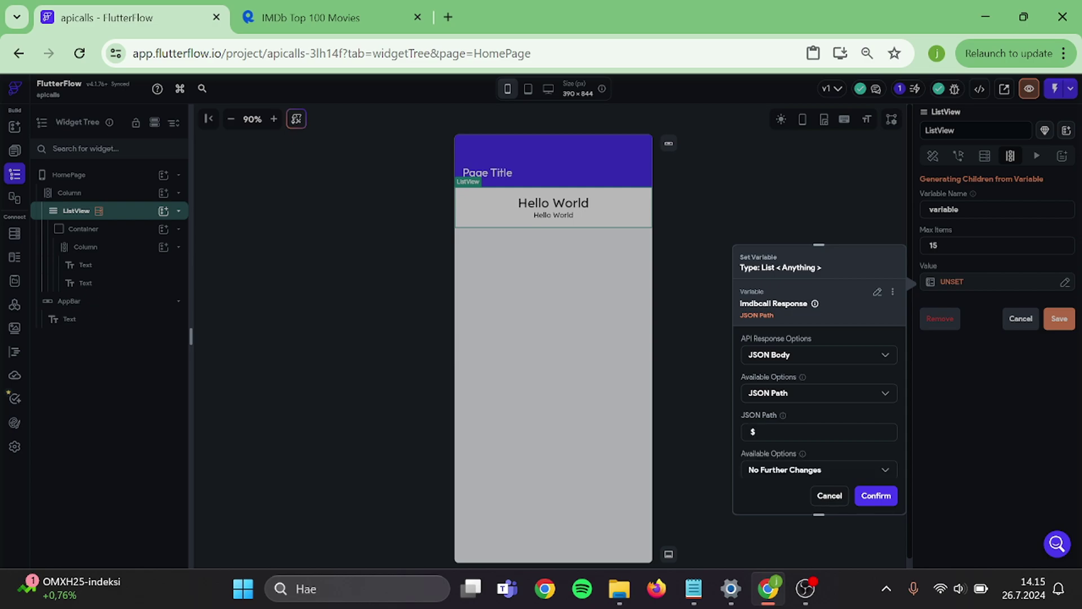
{"action": "scroll", "coordinate": [806, 437], "scroll_direction": "down", "scroll_amount": 1}
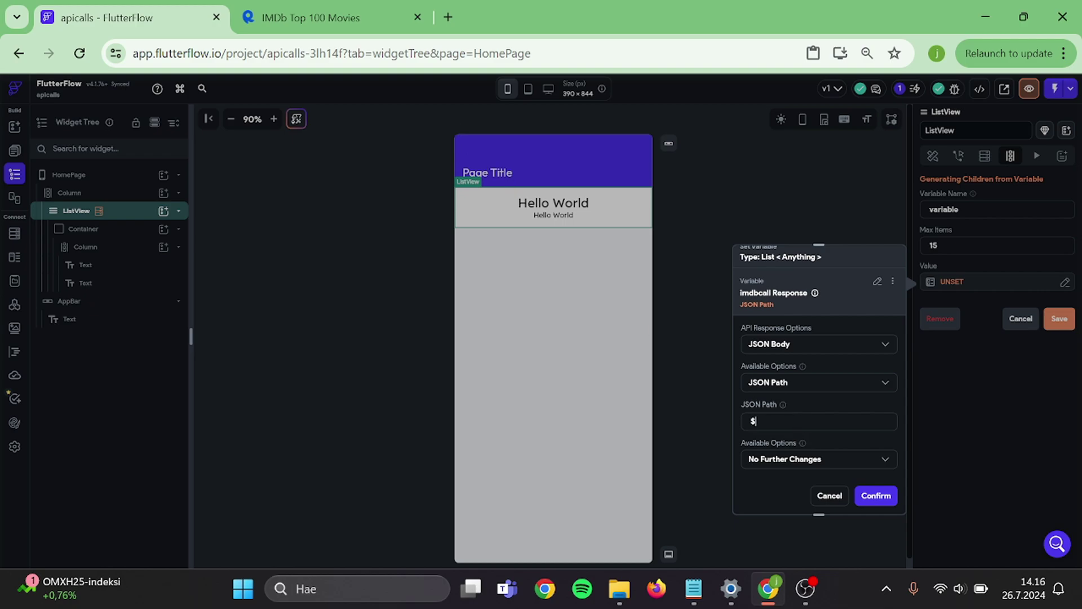
{"action": "type", "text": "[1]"}
{"action": "key", "text": "BackSpace"}
{"action": "key", "text": "BackSpace"}
{"action": "key", "text": "BackSpace"}
- Confirm the variable's value and save the dynamic children generation for the ListView
{"action": "left_click", "coordinate": [869, 499]}
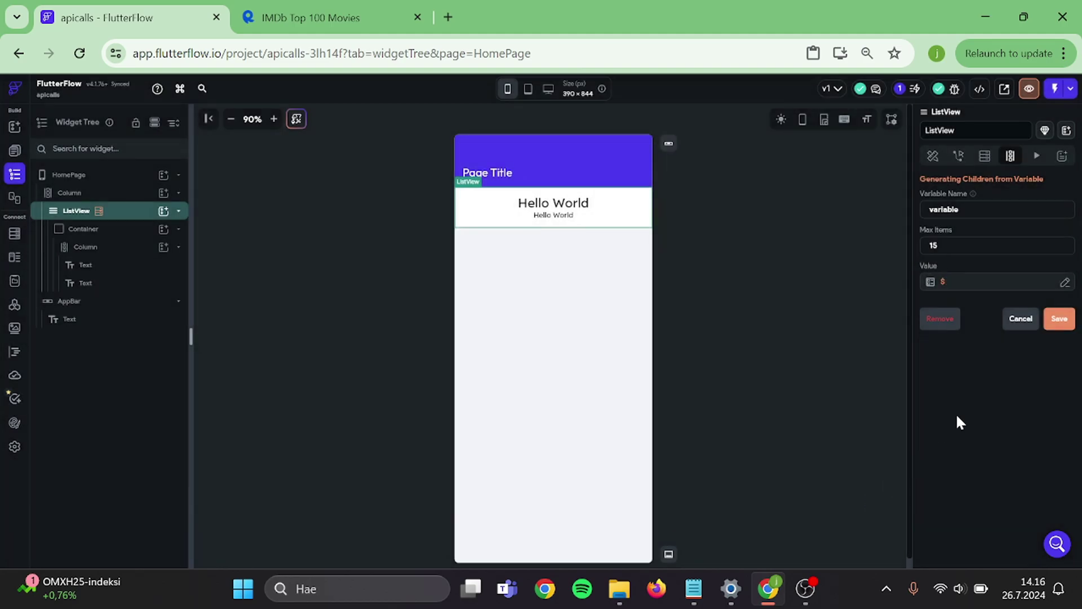
{"action": "left_click", "coordinate": [1060, 321]}
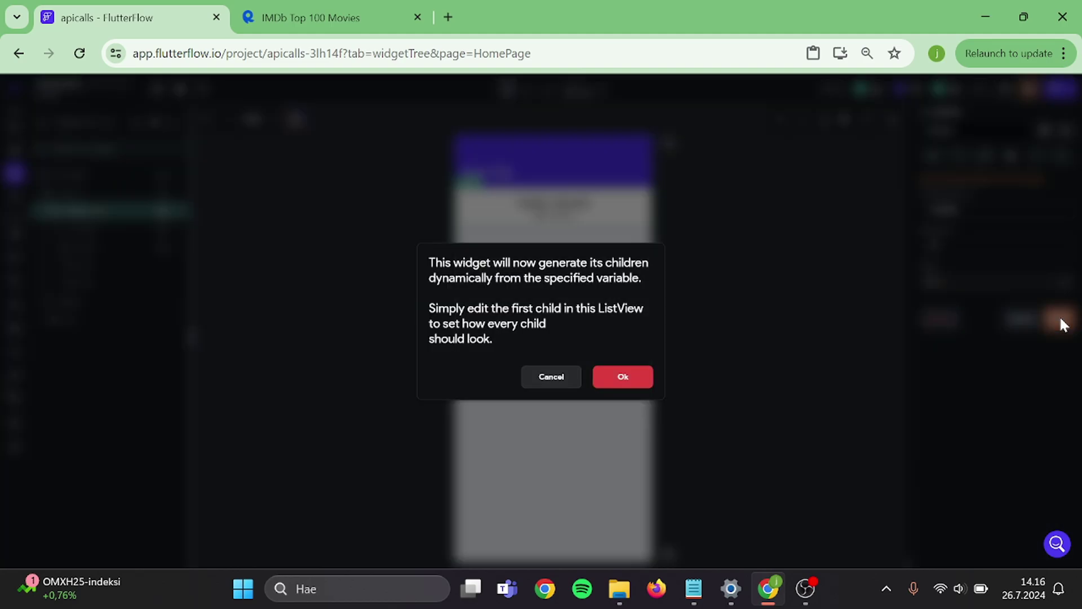
{"action": "left_click", "coordinate": [641, 378]}
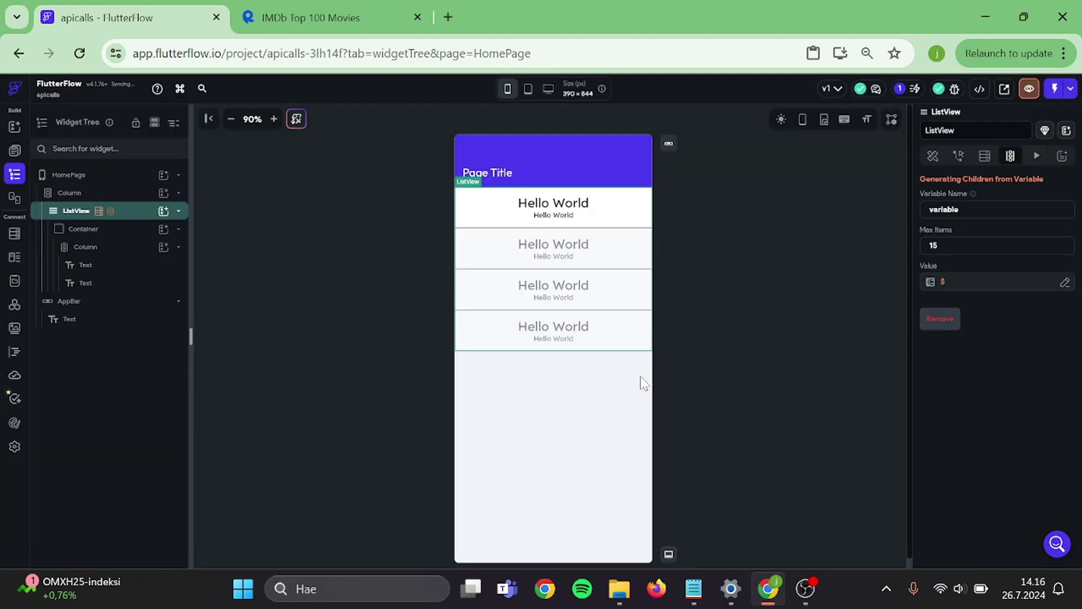
- Make the HomePage's outer Column scrollable
{"action": "left_click", "coordinate": [113, 196]}
{"action": "scroll", "coordinate": [1013, 430], "scroll_direction": "down", "scroll_amount": 3}
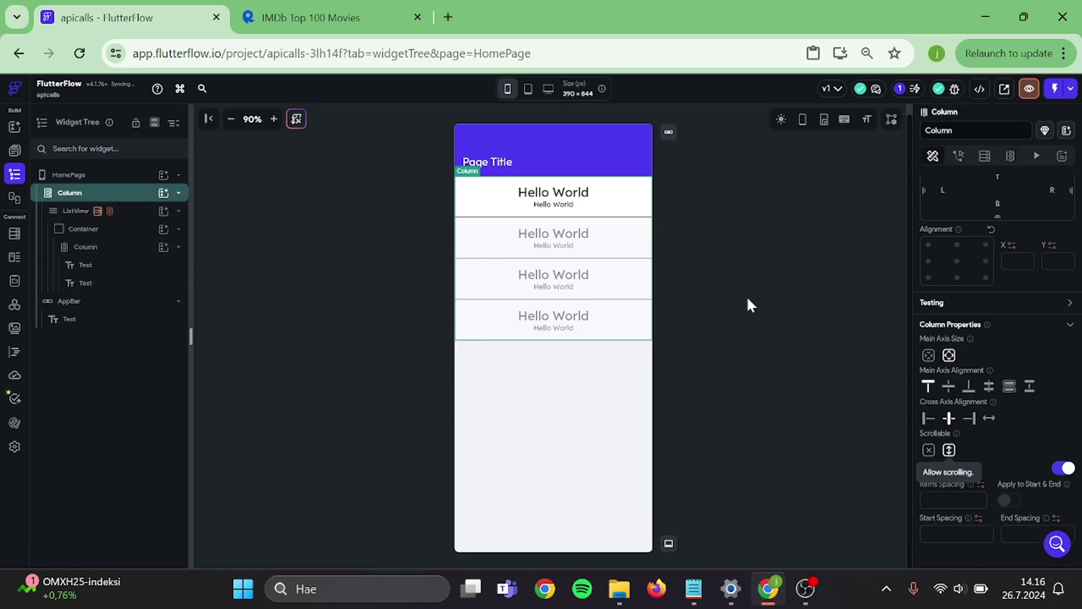
{"action": "left_click", "coordinate": [733, 286]}
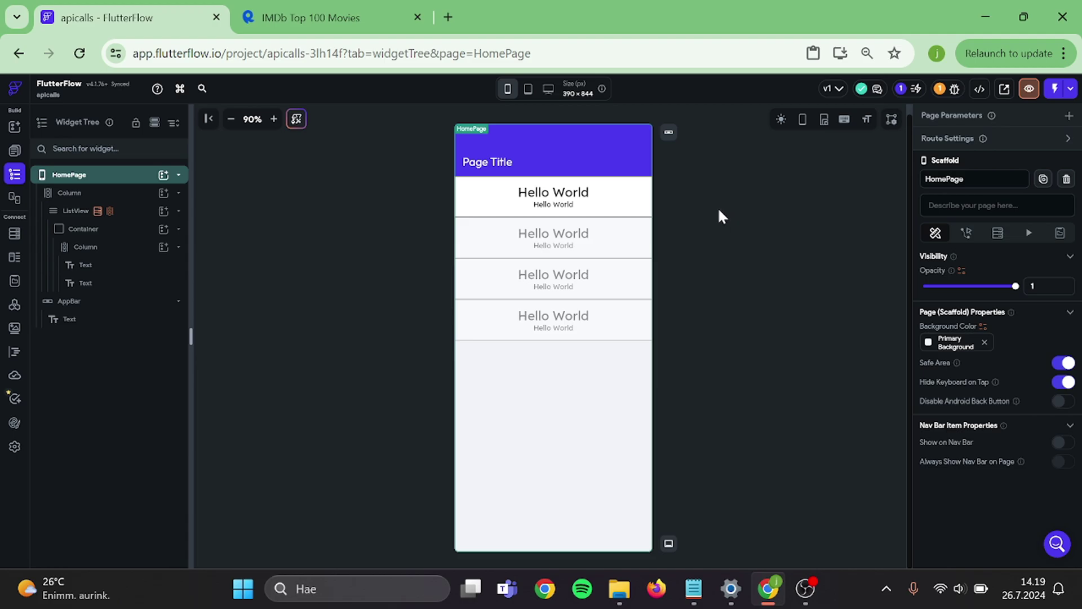
- Bind the upper Text in the ListView's container to the variable Item, using the JSON Path option
{"action": "left_click", "coordinate": [569, 194]}
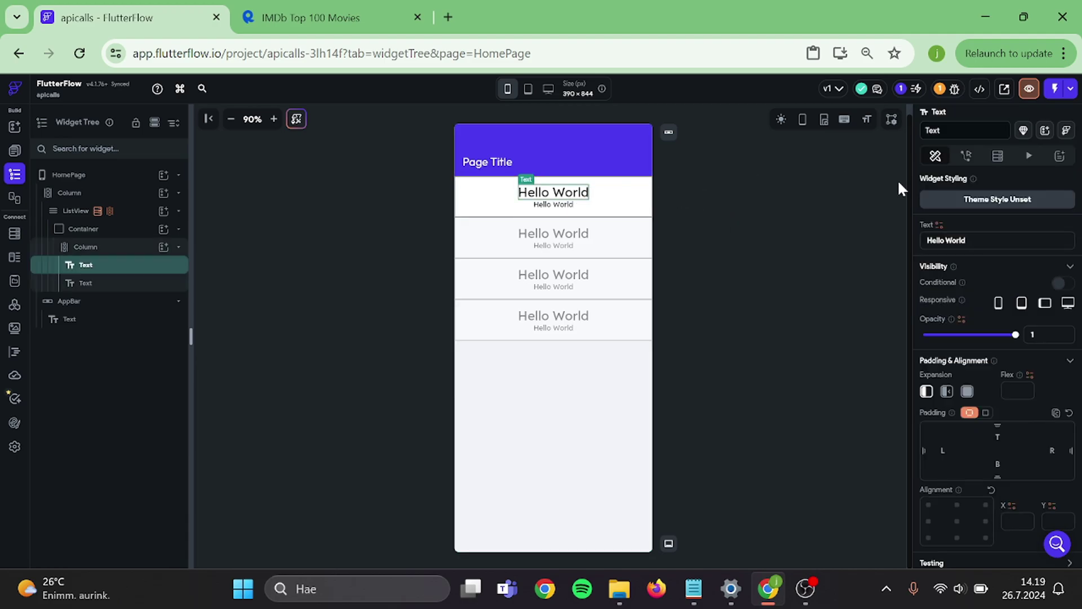
{"action": "left_click", "coordinate": [938, 225]}
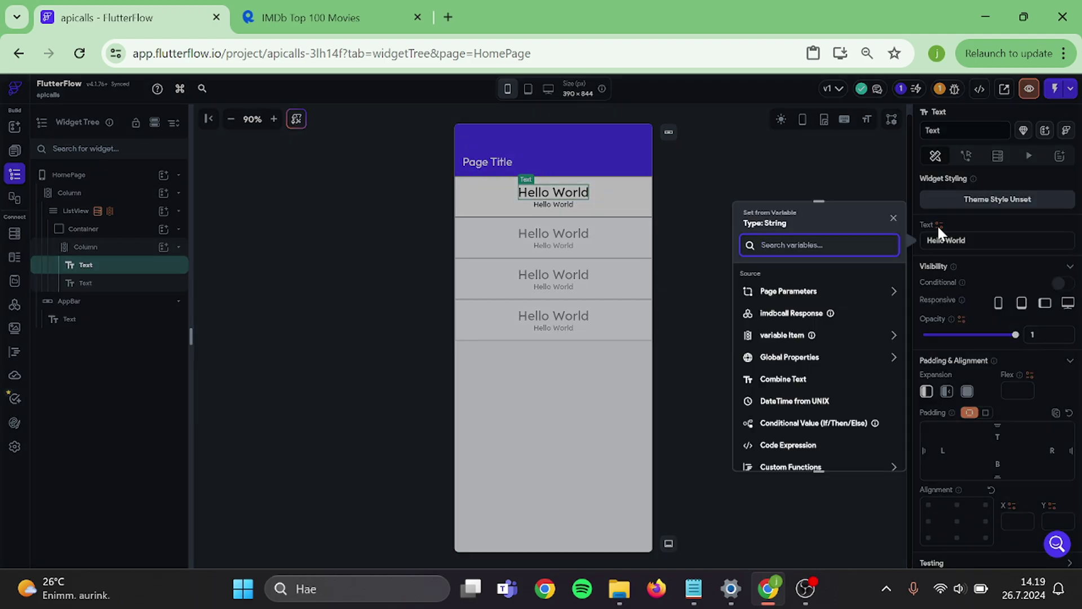
{"action": "left_click", "coordinate": [789, 336]}
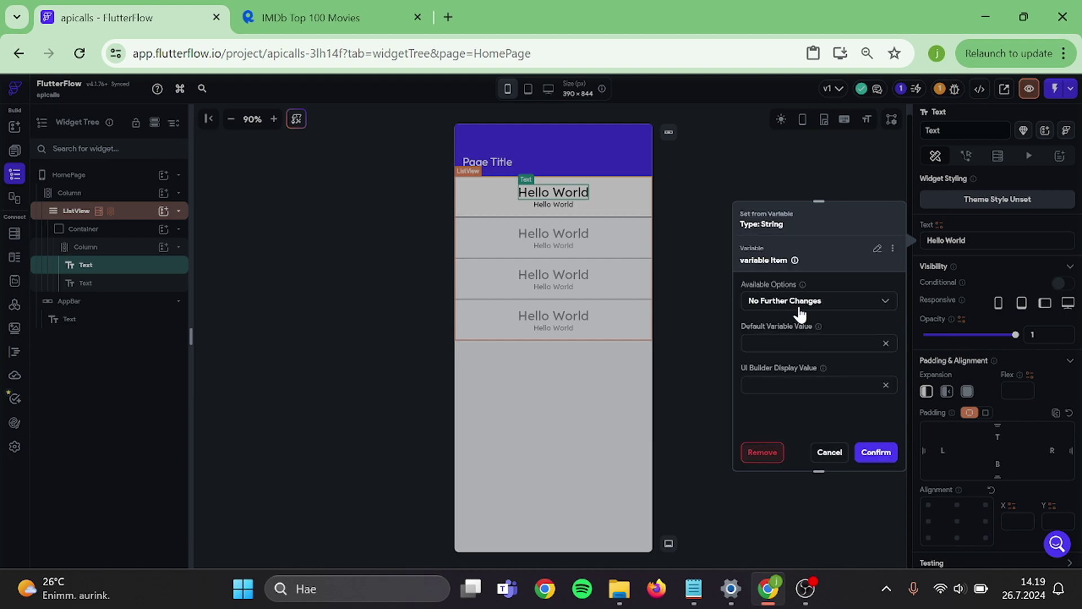
{"action": "left_click", "coordinate": [801, 305]}
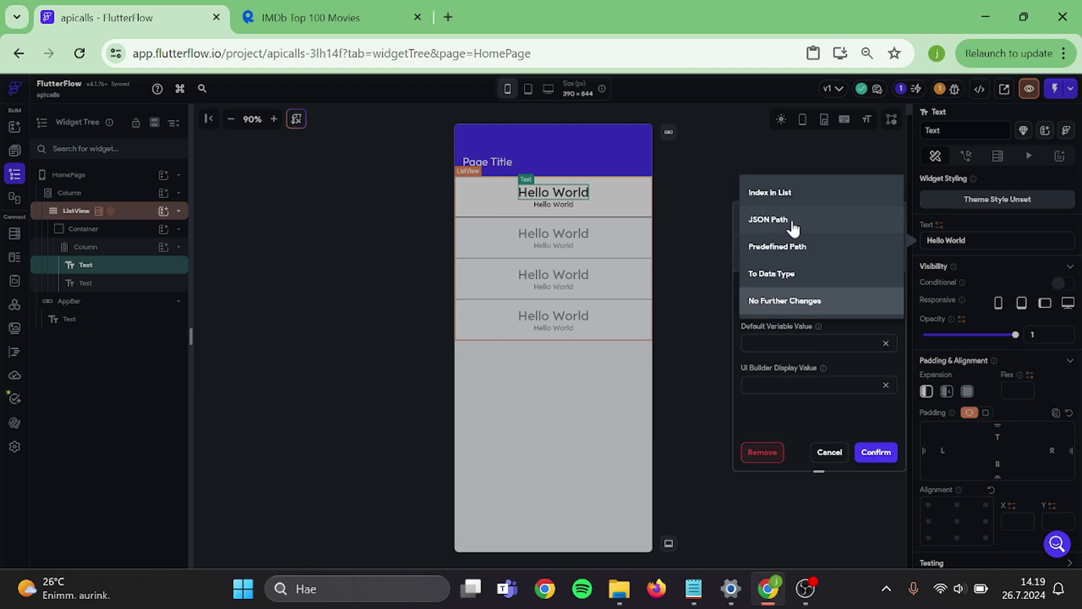
{"action": "left_click", "coordinate": [768, 219]}
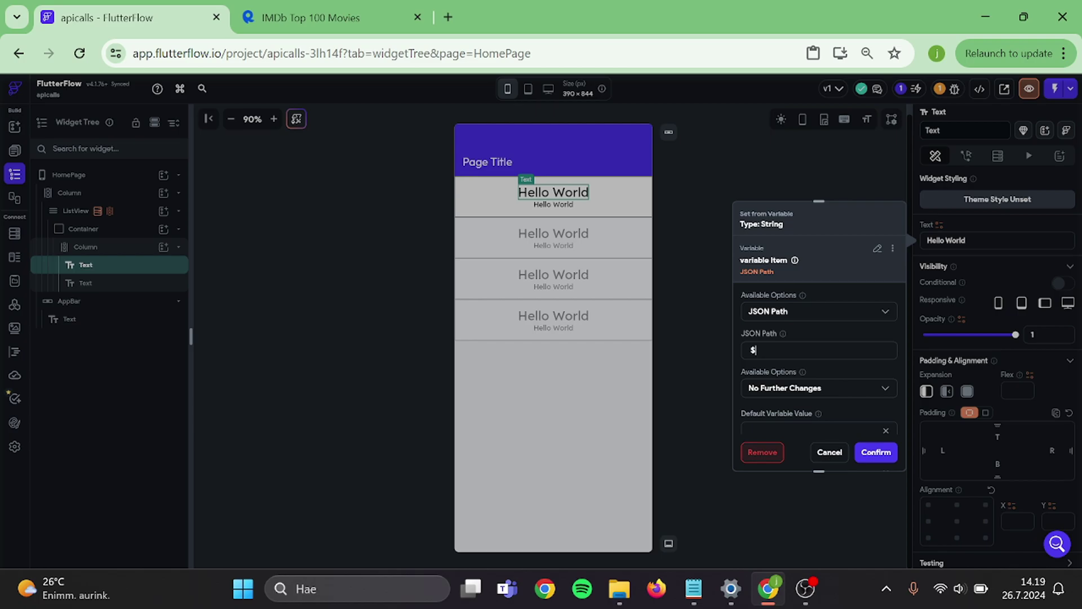
- Look up the movie title key in the RapidAPI example response and confirm $.title as the upper Text's JSON path
{"action": "left_click", "coordinate": [365, 9]}
{"action": "scroll", "coordinate": [857, 406], "scroll_direction": "up", "scroll_amount": 1}
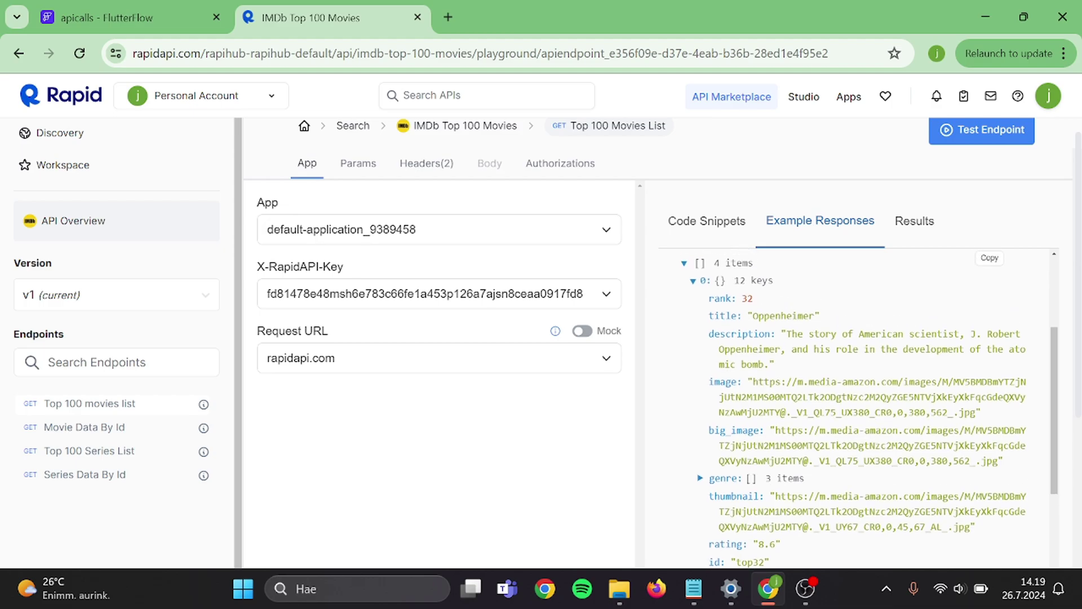
{"action": "double_click", "coordinate": [719, 322]}
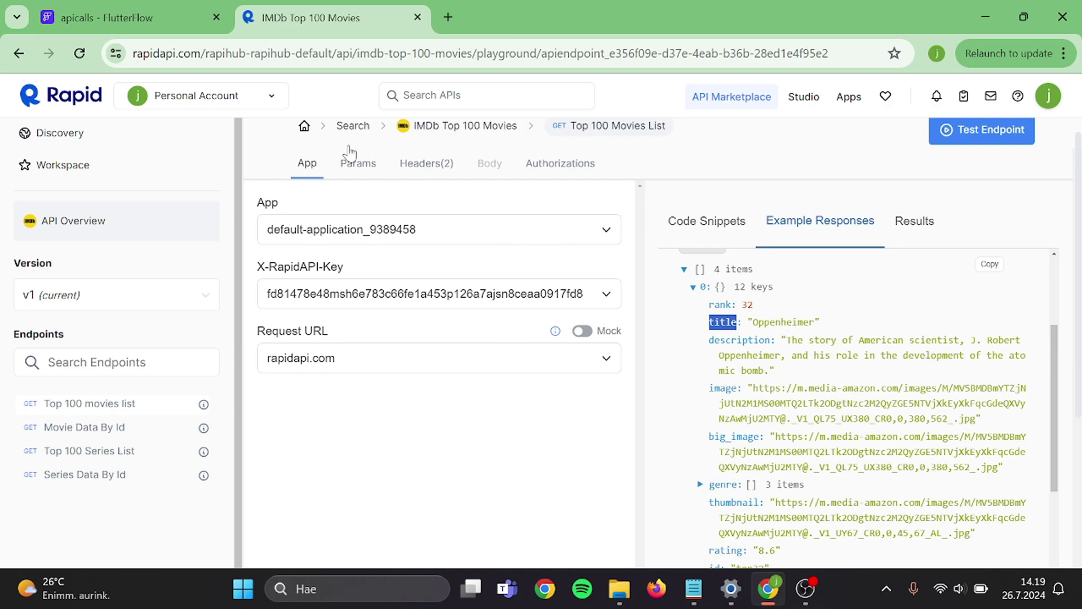
{"action": "left_click", "coordinate": [176, 28]}
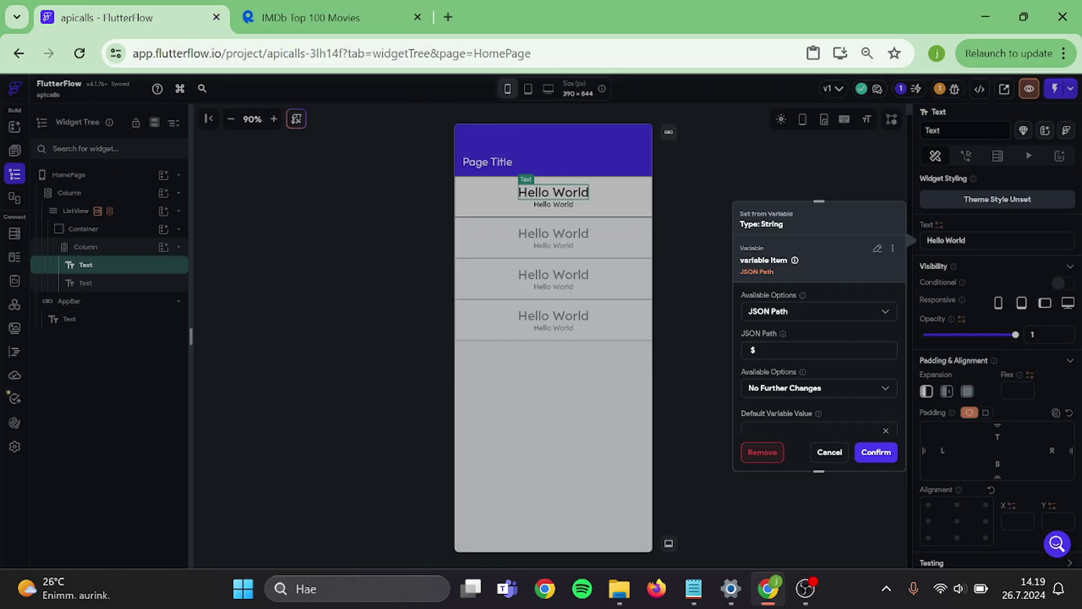
{"action": "type", "text": ".title"}
{"action": "scroll", "coordinate": [769, 343], "scroll_direction": "down", "scroll_amount": 1}
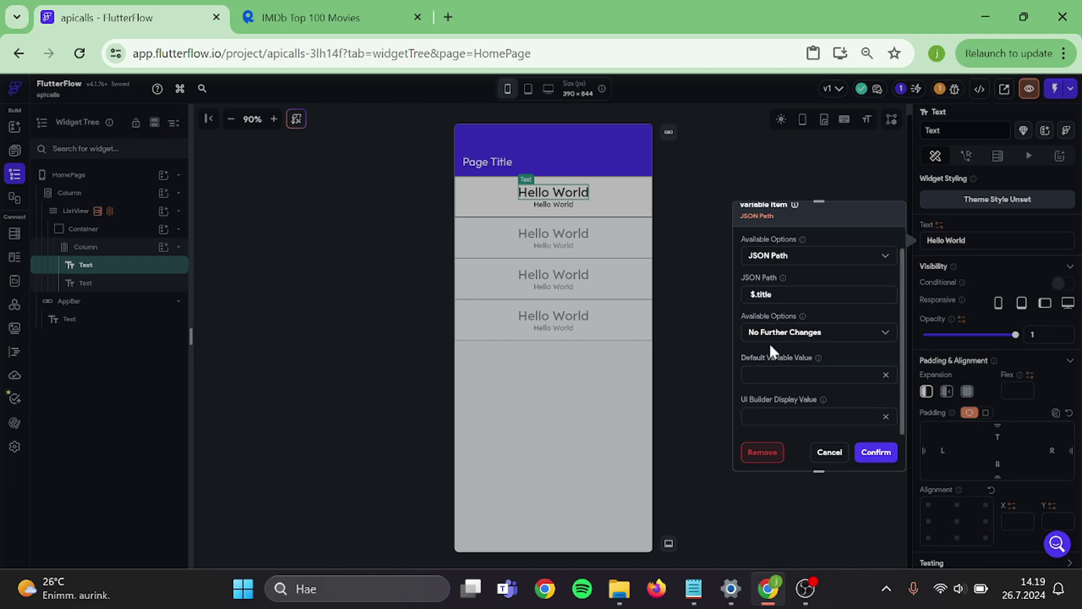
{"action": "left_click", "coordinate": [873, 454]}
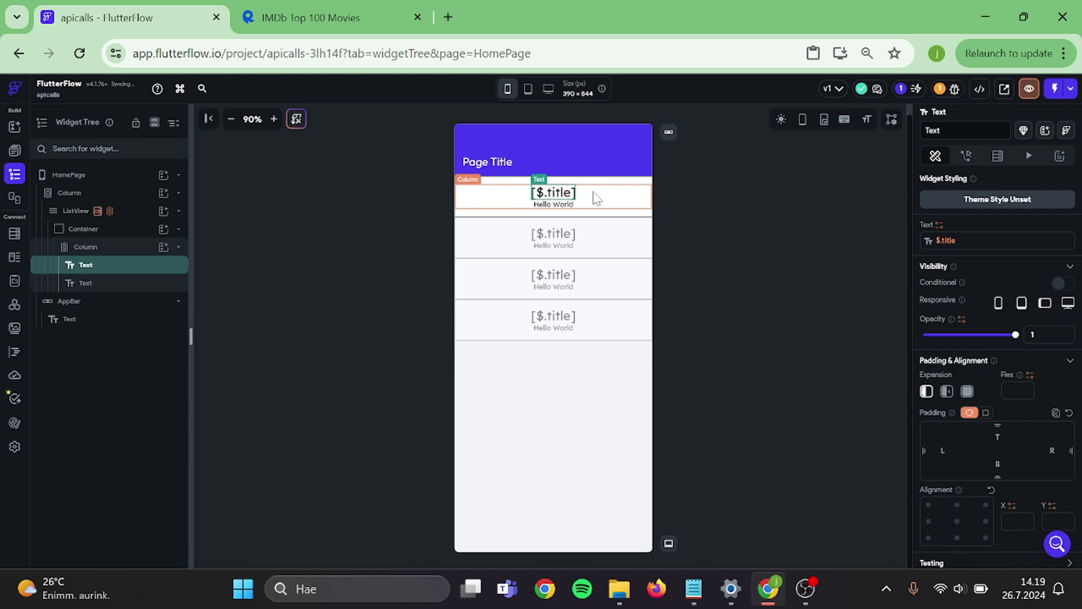
- Bind the lower Text in the ListView's container to the variable Item, using the JSON Path option
{"action": "left_click", "coordinate": [562, 205]}
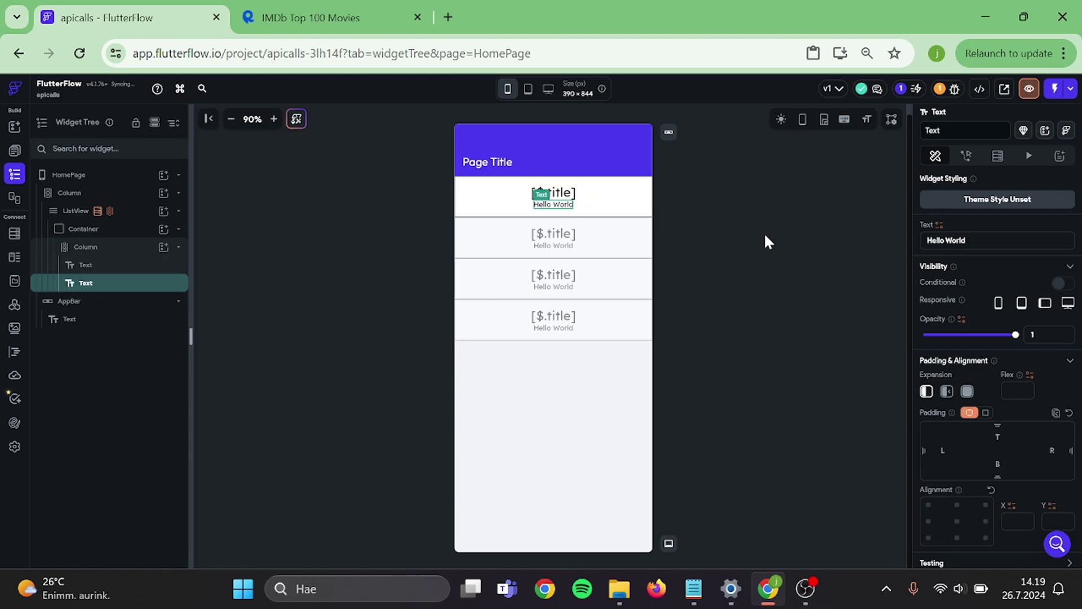
{"action": "left_click", "coordinate": [938, 224]}
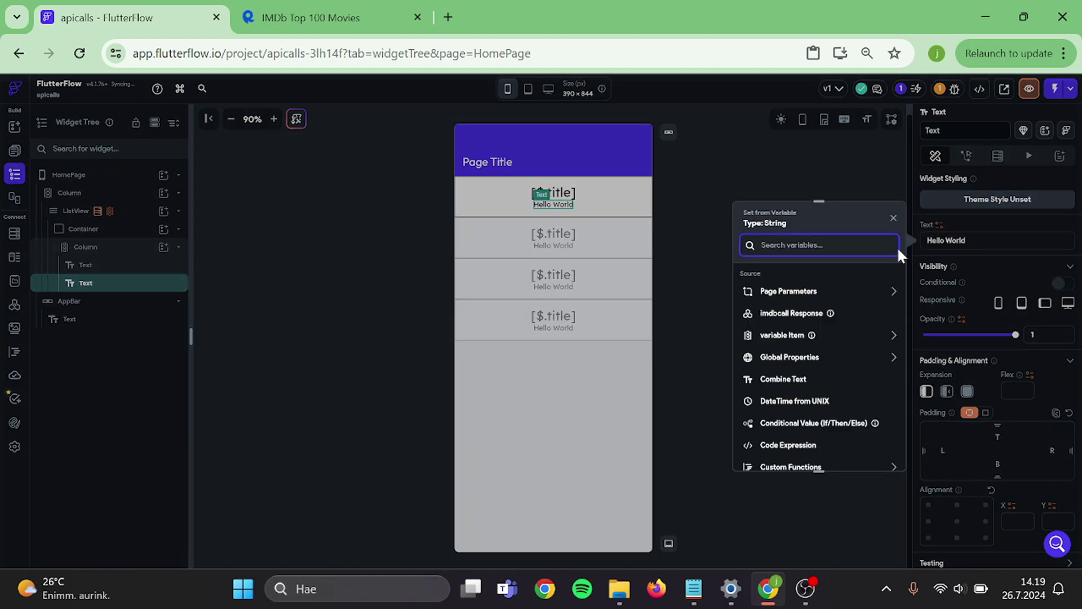
{"action": "left_click", "coordinate": [805, 335]}
{"action": "left_click", "coordinate": [806, 305]}
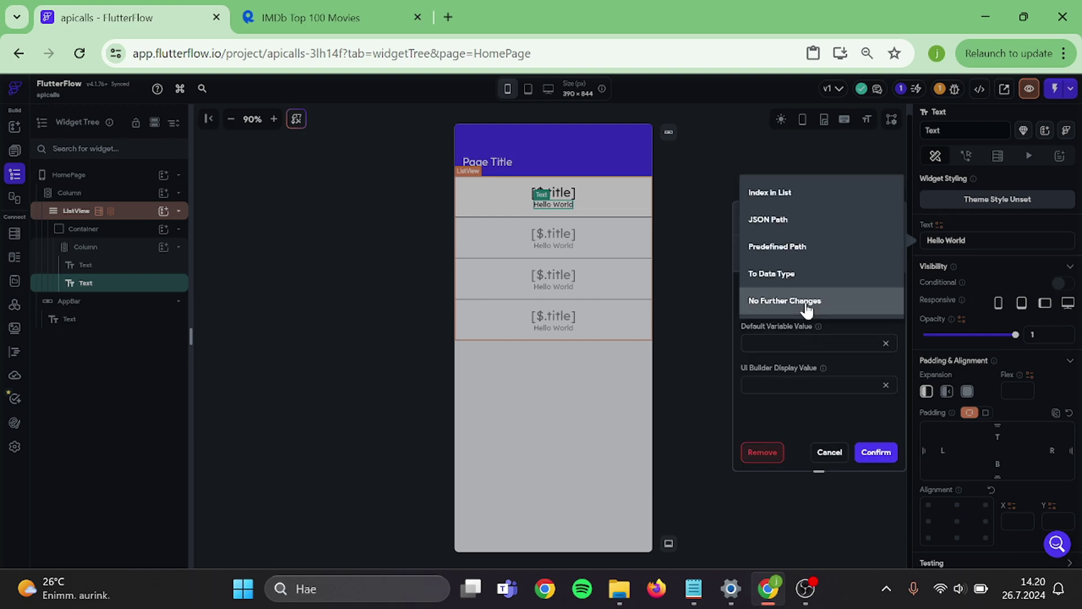
{"action": "left_click", "coordinate": [791, 221]}
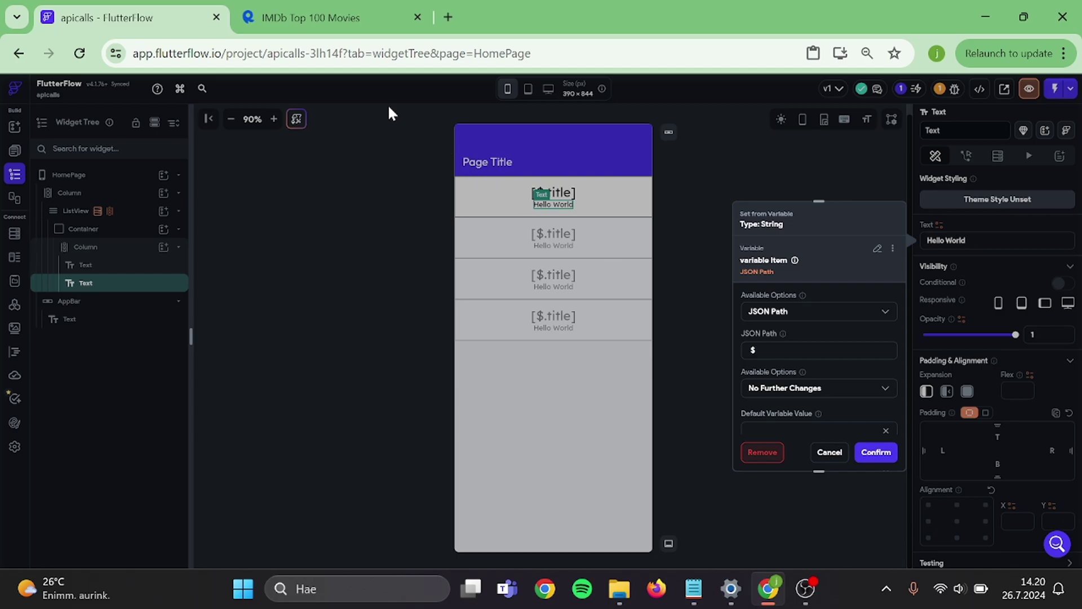
- Look up the description key in the RapidAPI example response and confirm $.description as the lower Text's JSON path
{"action": "left_click", "coordinate": [324, 24]}
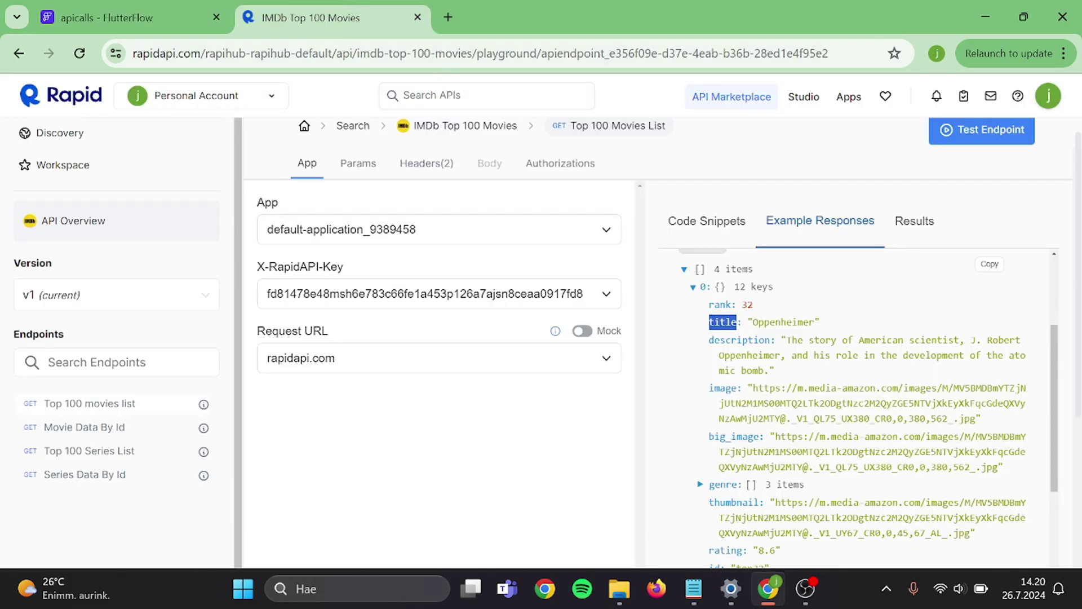
{"action": "mouse_move", "coordinate": [709, 340]}
{"action": "left_mouse_down"}
{"action": "mouse_move", "coordinate": [770, 354]}
{"action": "mouse_move", "coordinate": [770, 345]}
{"action": "mouse_move", "coordinate": [707, 347]}
{"action": "left_mouse_up"}
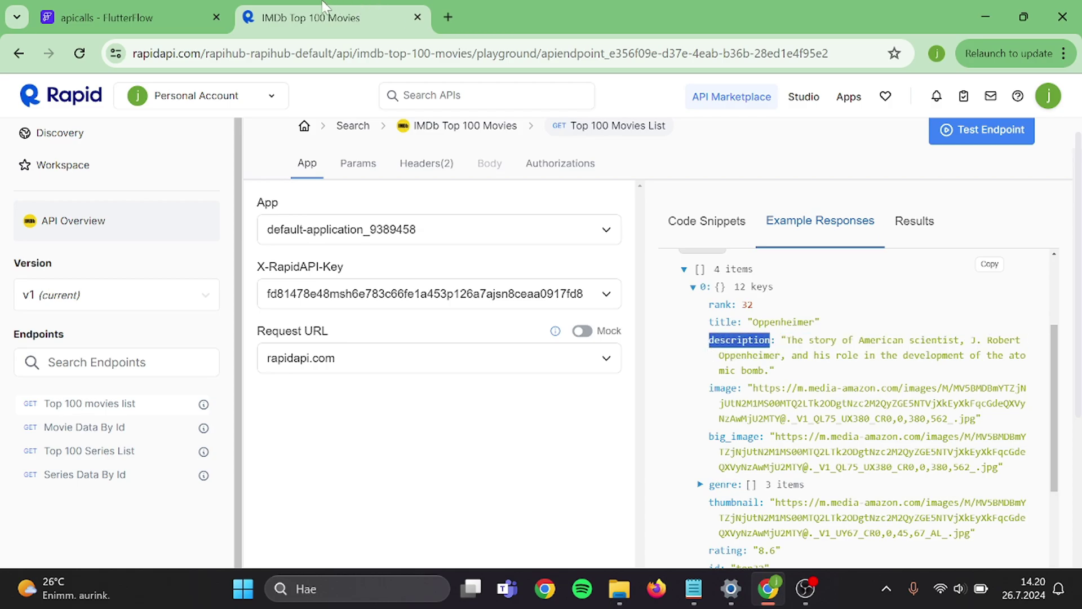
{"action": "left_click", "coordinate": [189, 10]}
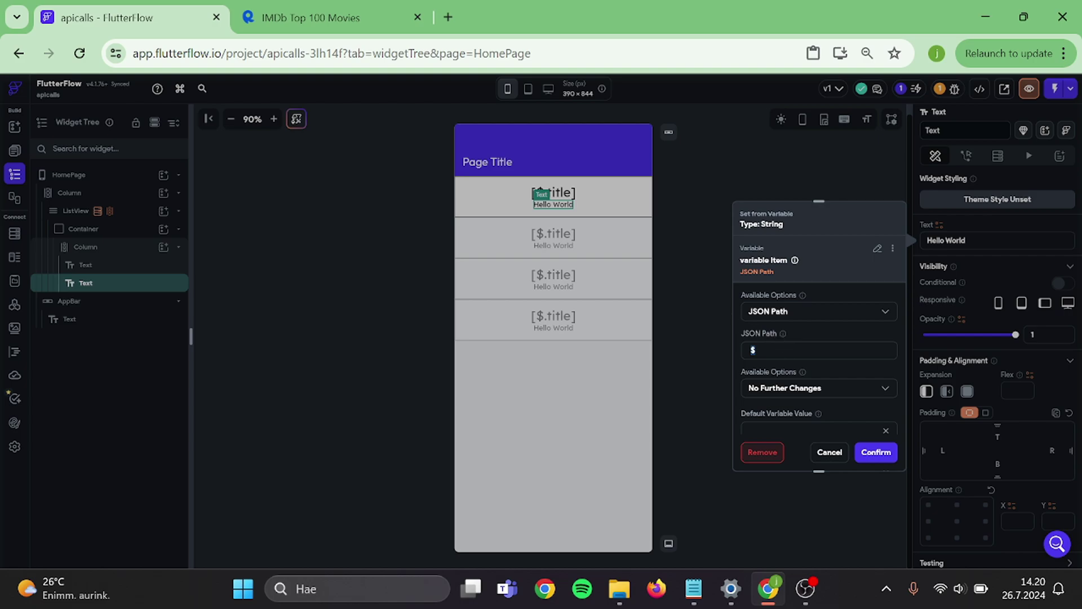
{"action": "type", "text": ".description"}
{"action": "left_click", "coordinate": [876, 451]}
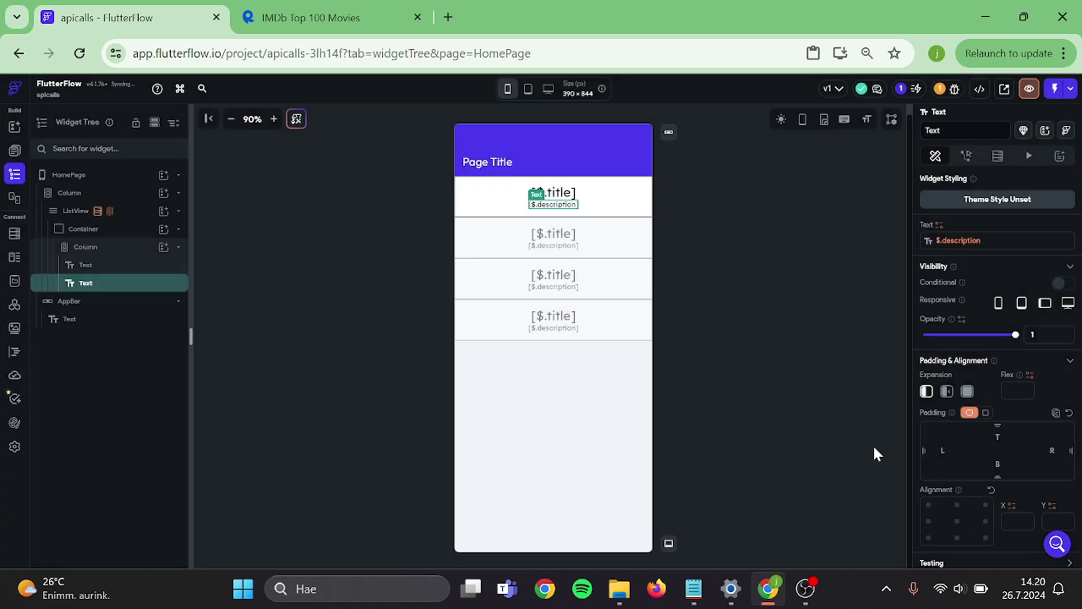
{"action": "left_click", "coordinate": [743, 332]}
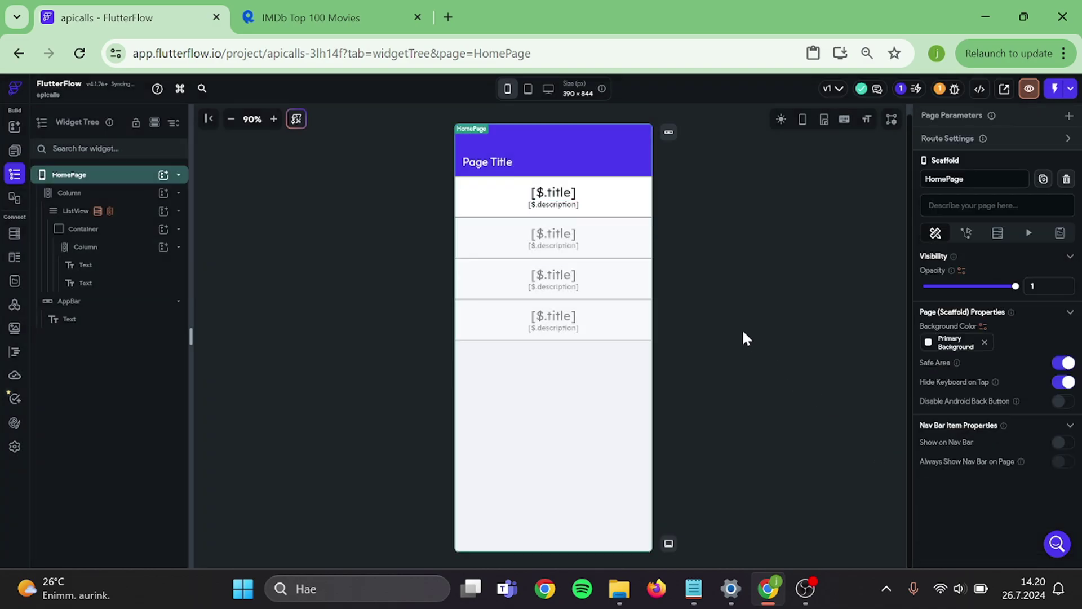
- Run the app in Test Mode and examine the movie titles and descriptions throughout the HomePage list
{"action": "left_click", "coordinate": [1050, 90]}
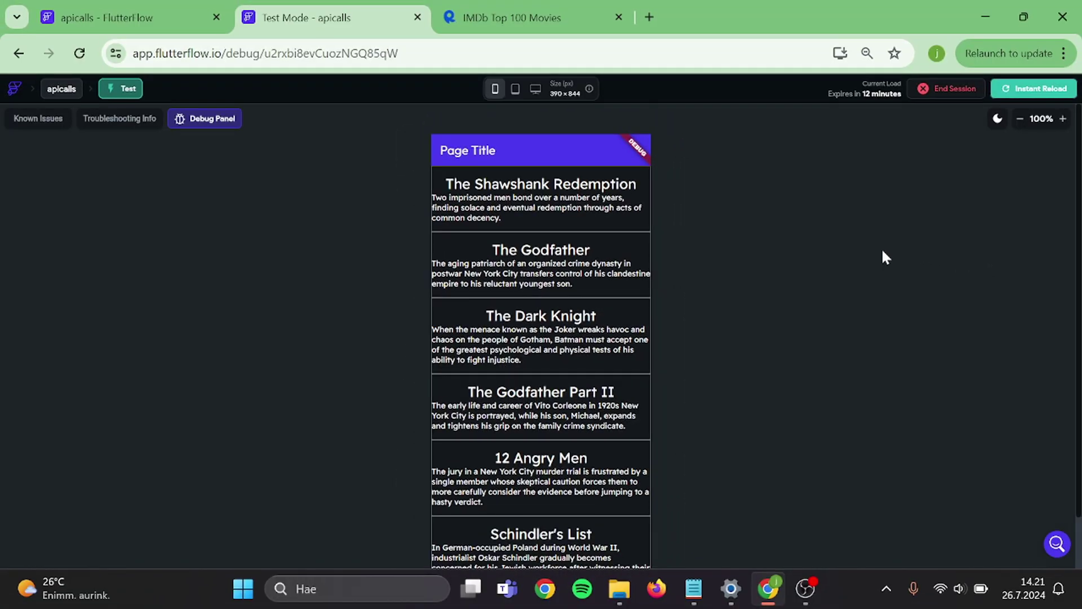
{"action": "scroll", "coordinate": [884, 257], "scroll_direction": "down", "scroll_amount": 1}
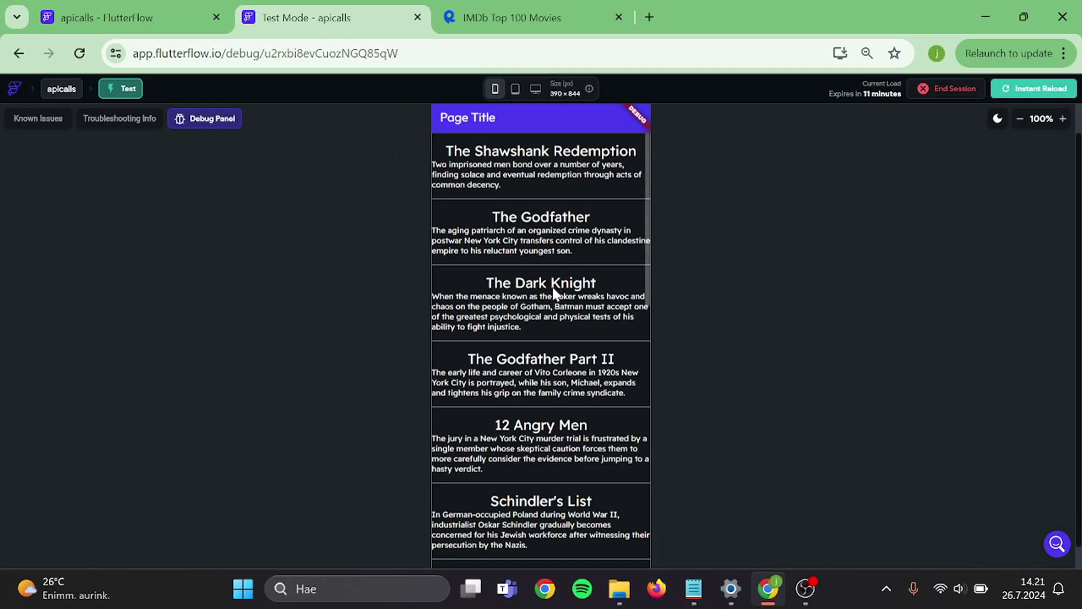
{"action": "scroll", "coordinate": [552, 304], "scroll_direction": "down", "scroll_amount": 3}
{"action": "scroll", "coordinate": [551, 304], "scroll_direction": "down", "scroll_amount": 4}
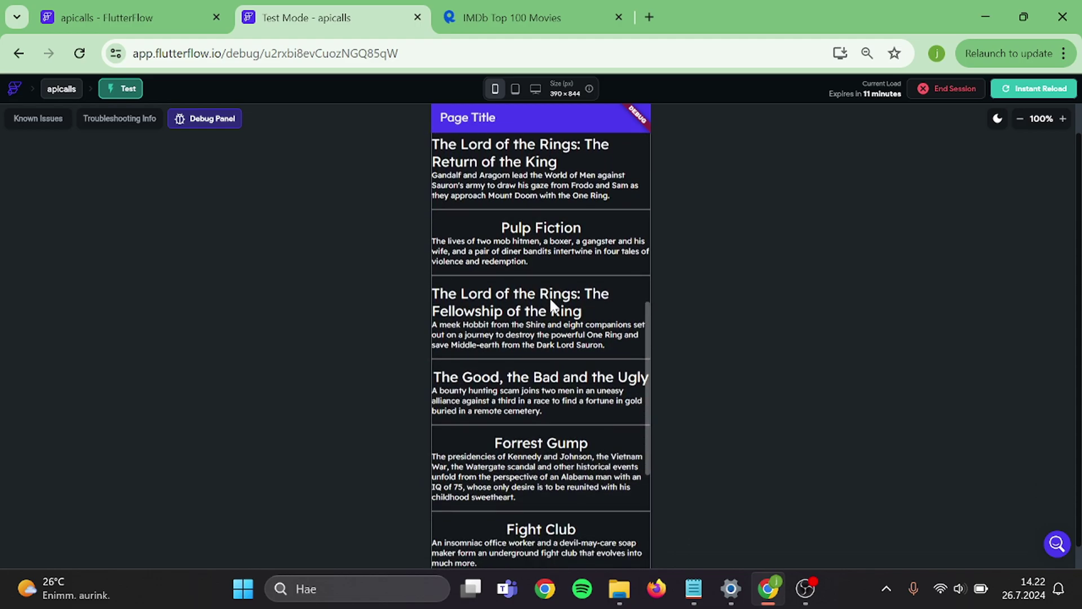
{"action": "scroll", "coordinate": [551, 304], "scroll_direction": "down", "scroll_amount": 1}
{"action": "scroll", "coordinate": [553, 367], "scroll_direction": "down", "scroll_amount": 1}
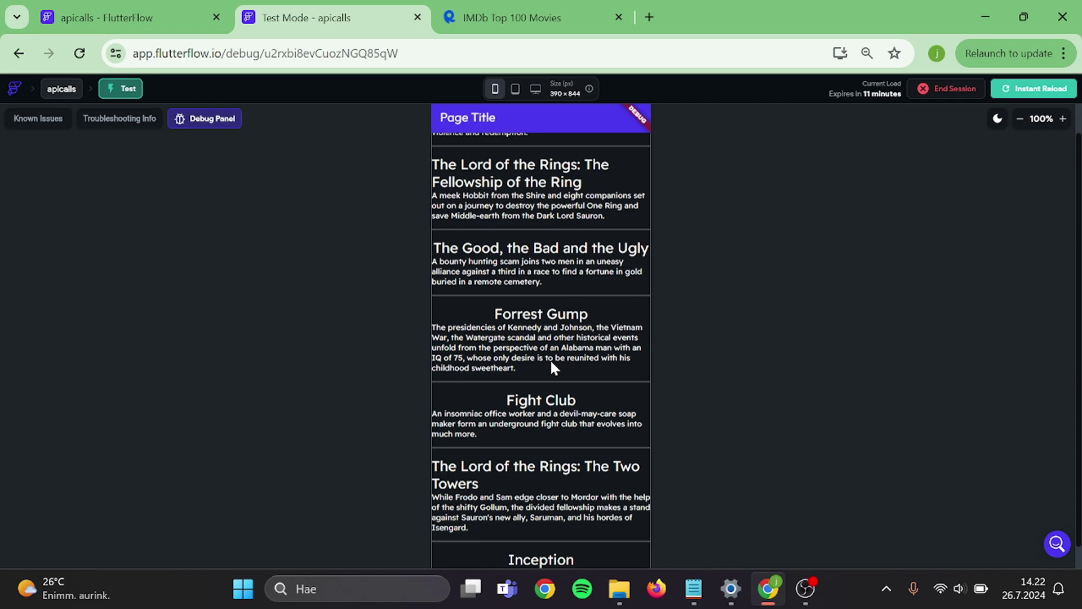
{"action": "scroll", "coordinate": [552, 364], "scroll_direction": "down", "scroll_amount": 2}
{"action": "scroll", "coordinate": [552, 364], "scroll_direction": "up", "scroll_amount": 3}
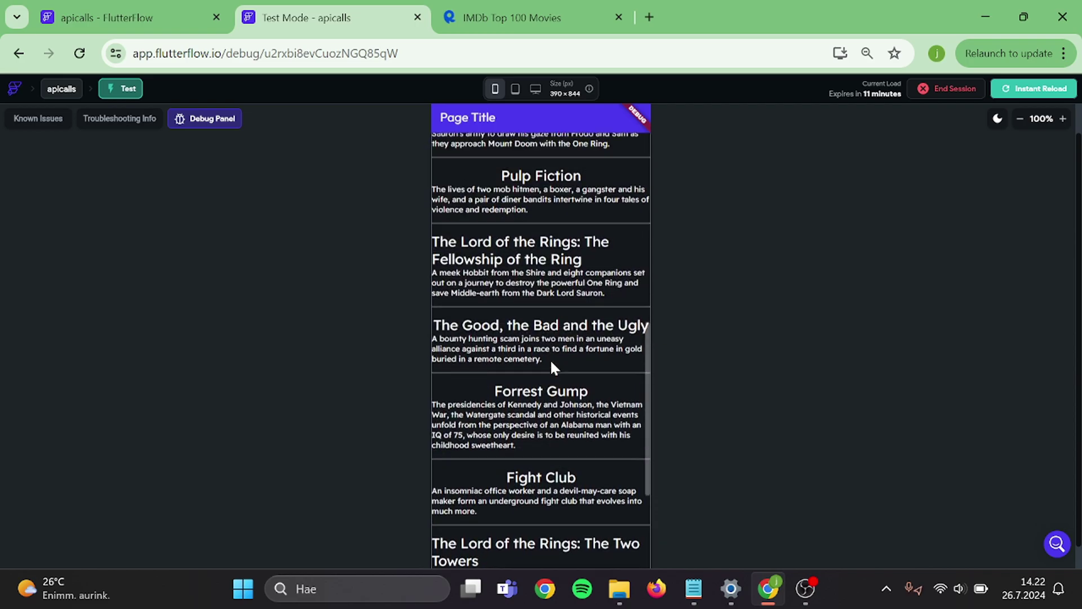
{"action": "scroll", "coordinate": [552, 366], "scroll_direction": "up", "scroll_amount": 2}
{"action": "scroll", "coordinate": [551, 367], "scroll_direction": "up", "scroll_amount": 1}
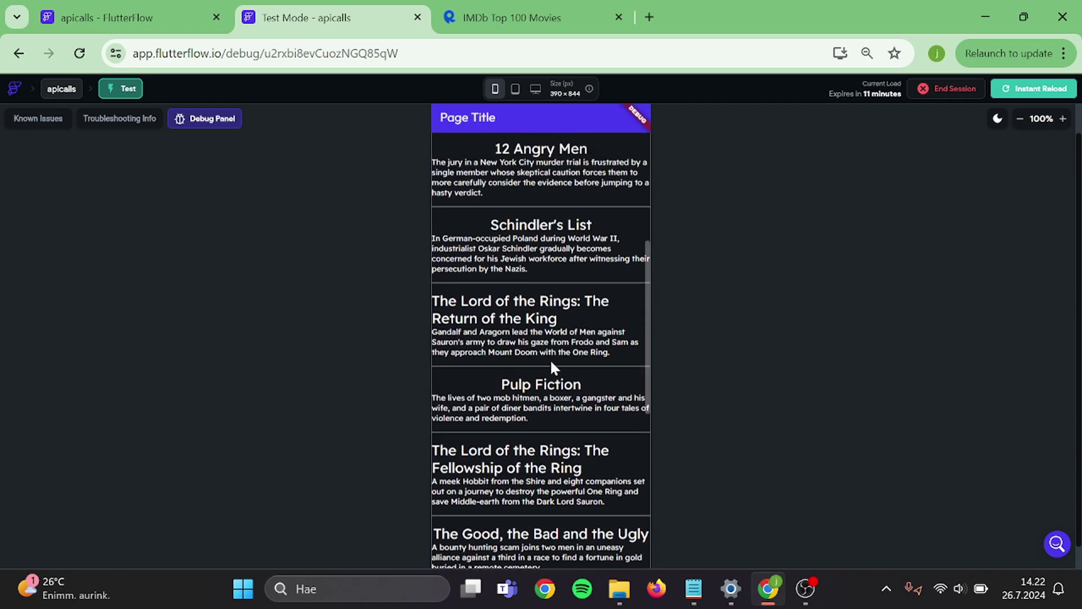
{"action": "scroll", "coordinate": [551, 366], "scroll_direction": "up", "scroll_amount": 4}
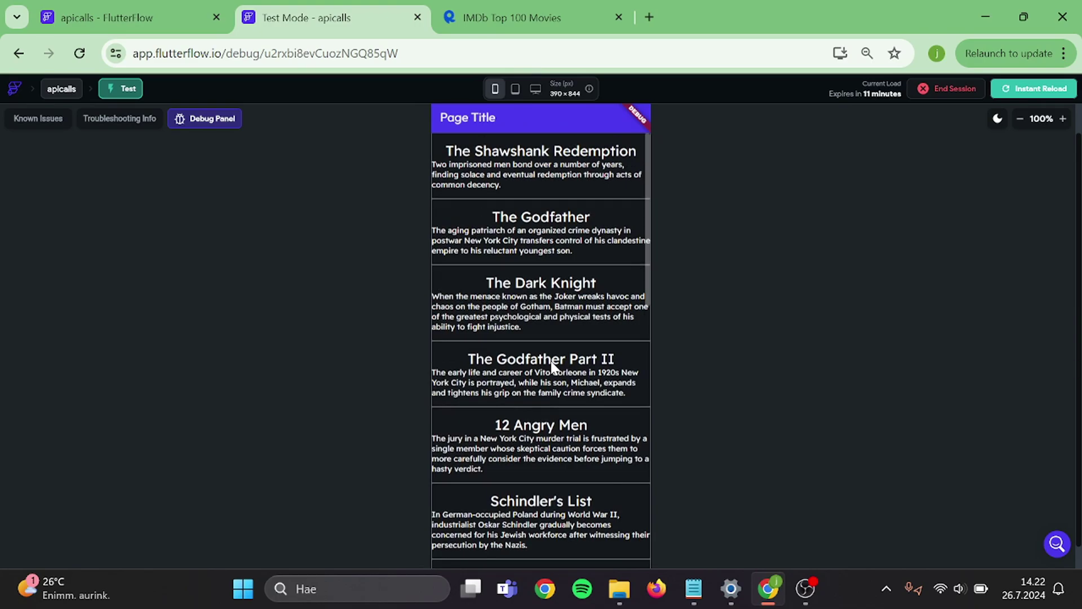